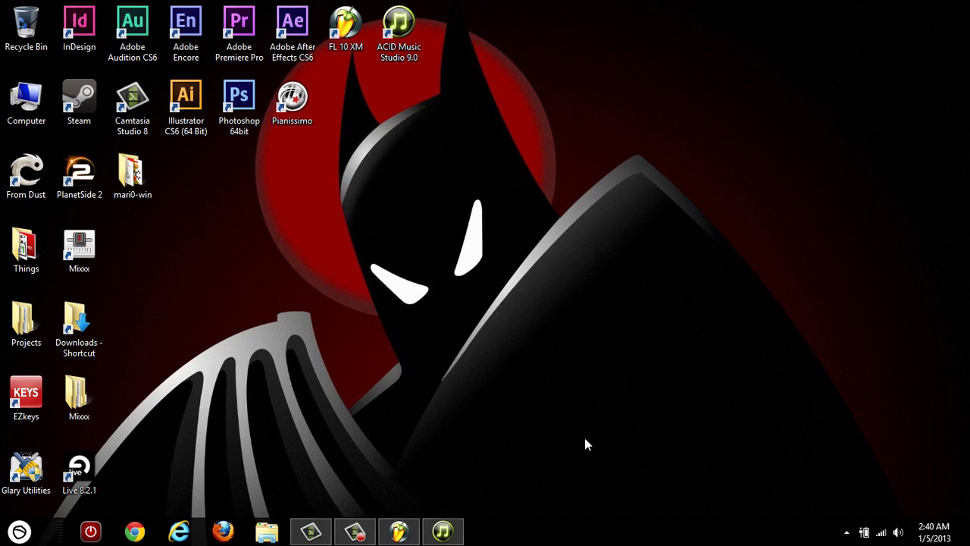
Move the Live 8.2.1 desktop shortcut into the empty spot beside the ACID Music Studio 9.0 shortcut.
mouse_move(969, 545)
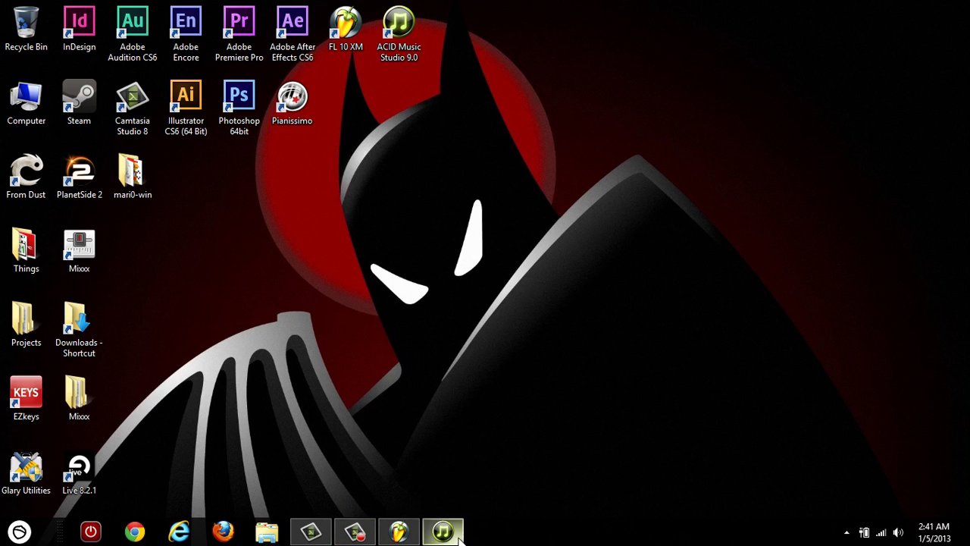
mouse_move(410, 537)
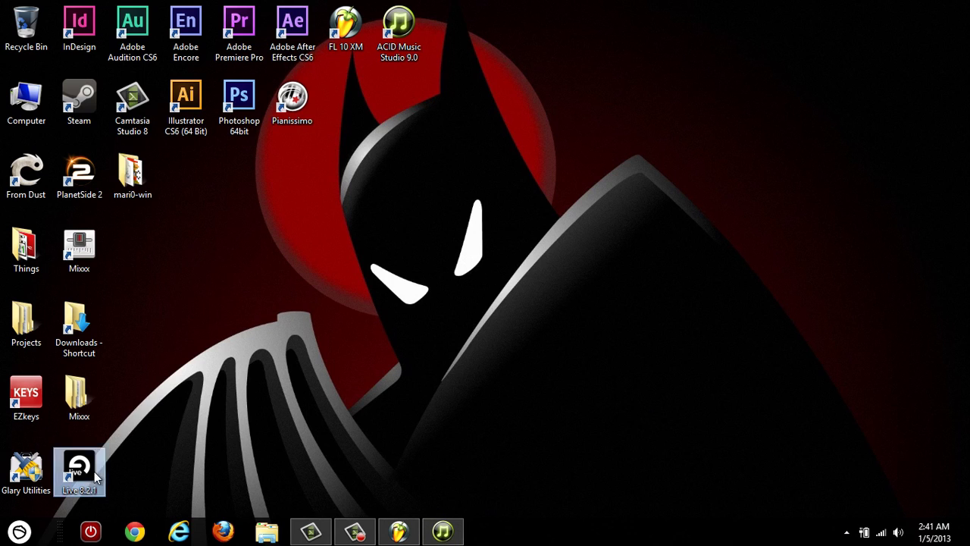
left_click_drag(79, 471, 478, 31)
left_click(523, 174)
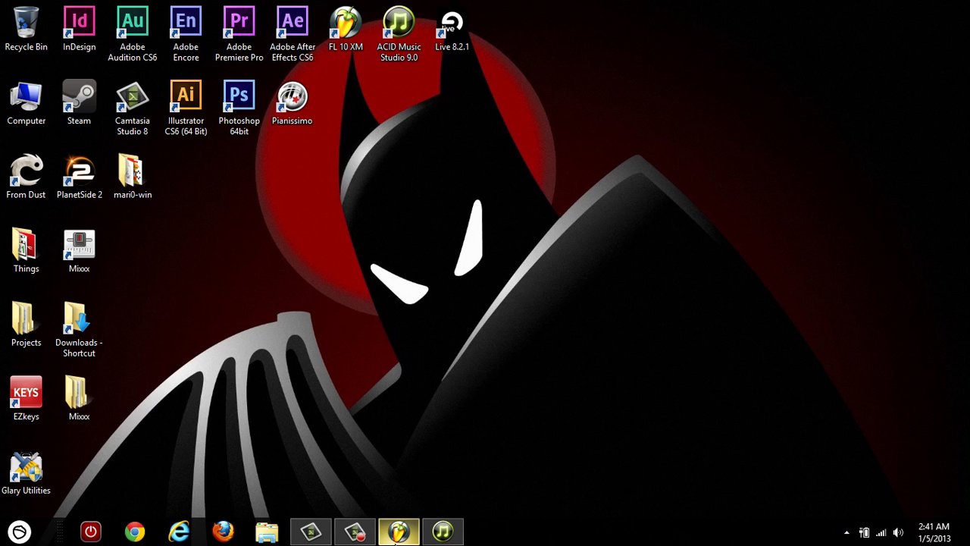
Switch to FL Studio and look through the channel settings of the Nu-Disco kick, clap and closed hat channels.
left_click(397, 534)
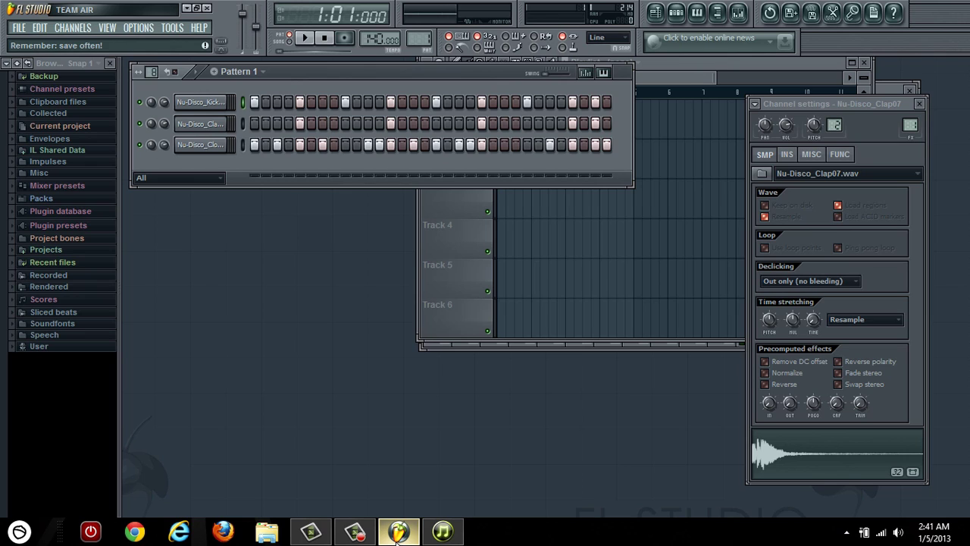
left_click(221, 105)
left_click(217, 125)
left_click(220, 145)
left_click(219, 104)
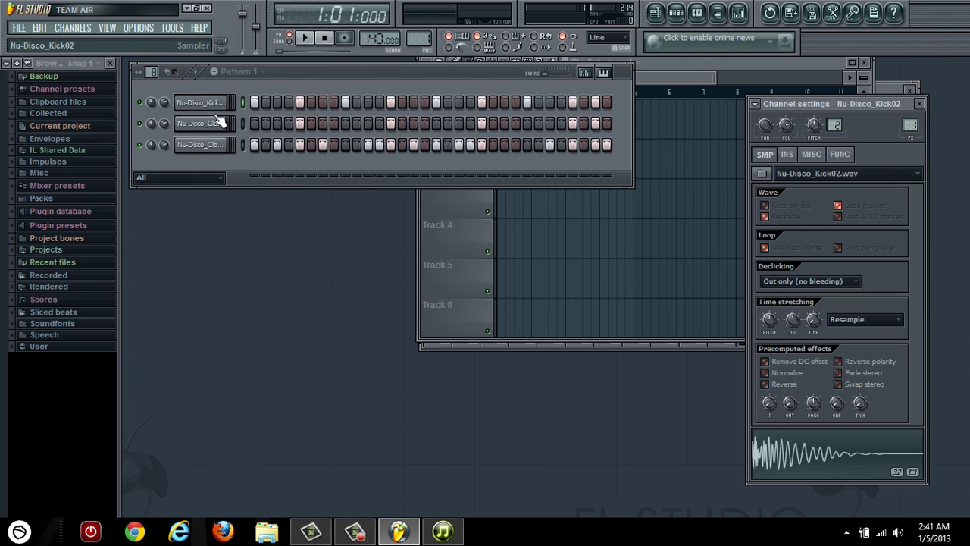
left_click(218, 144)
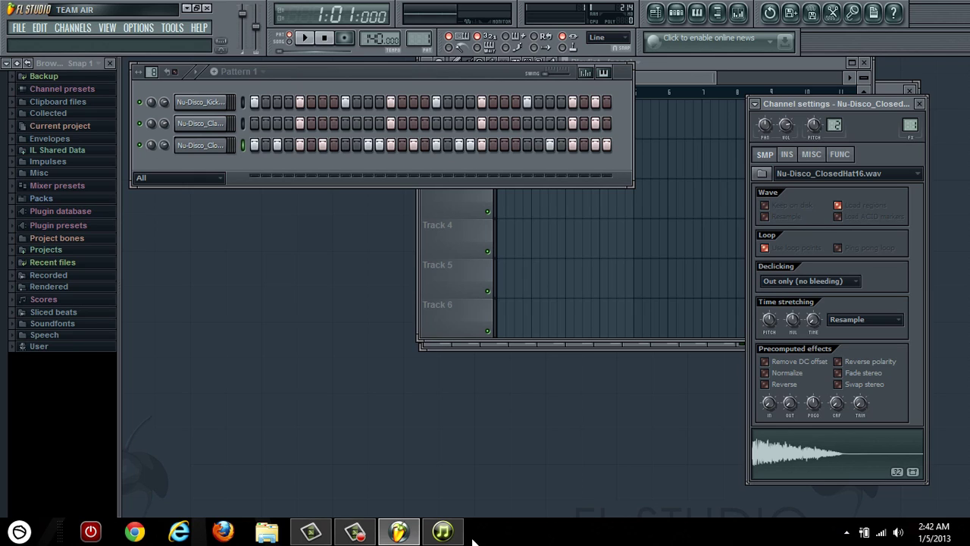
Insert a Sampler channel above the Nu-Disco kick channel and show its channel settings.
right_click(216, 153)
left_click(211, 157)
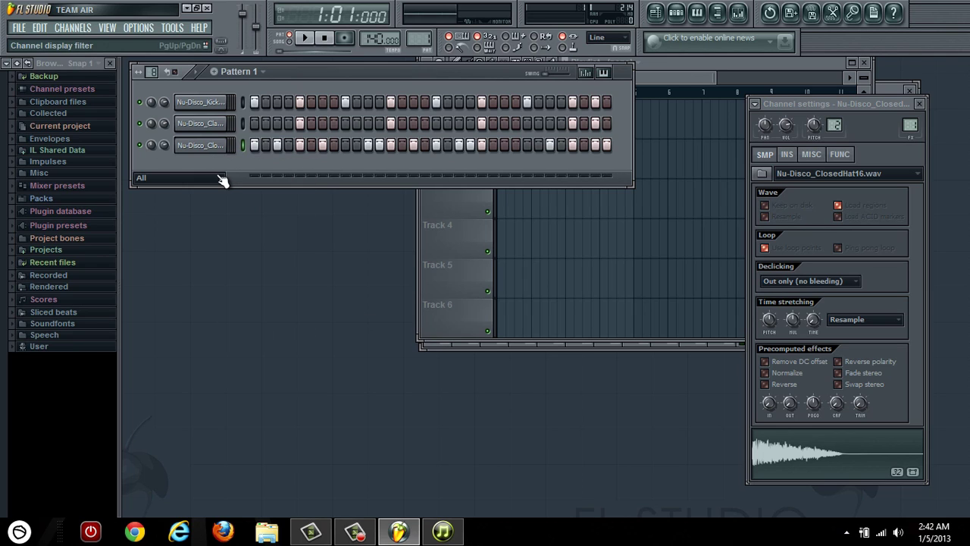
right_click(220, 104)
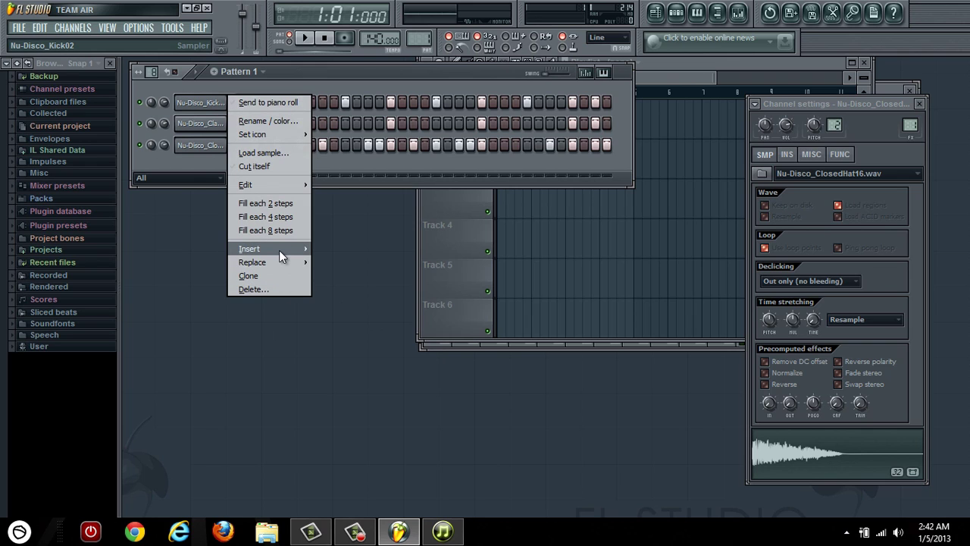
mouse_move(278, 251)
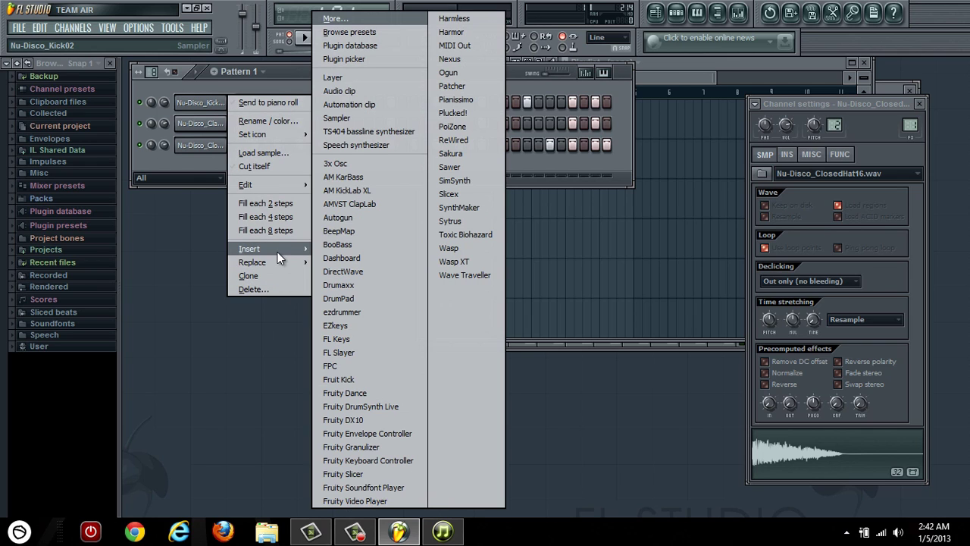
left_click(347, 118)
left_click(206, 103)
left_click(206, 103)
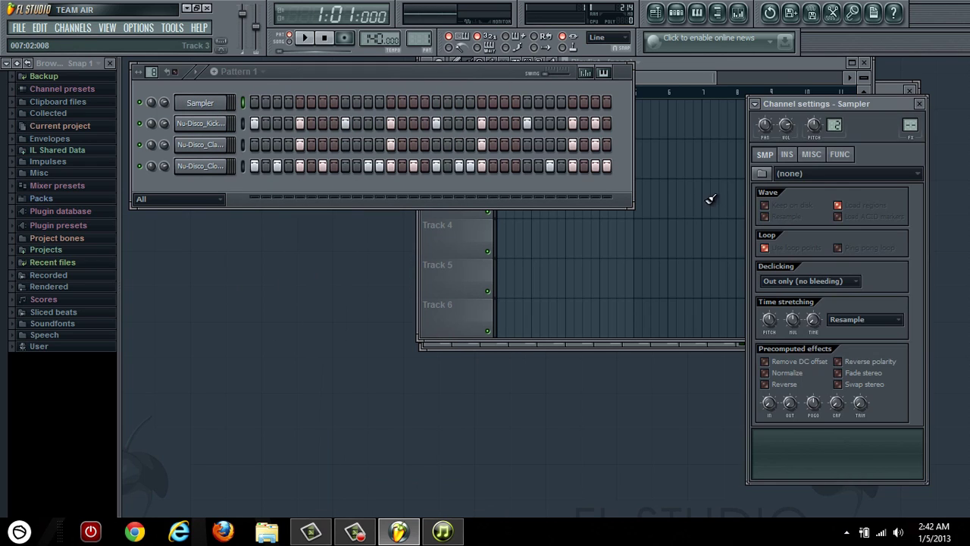
Browse the Samples4 FLstudio and NU_disco folders for a sound file for the Sampler channel, then close without loading one.
left_click(763, 175)
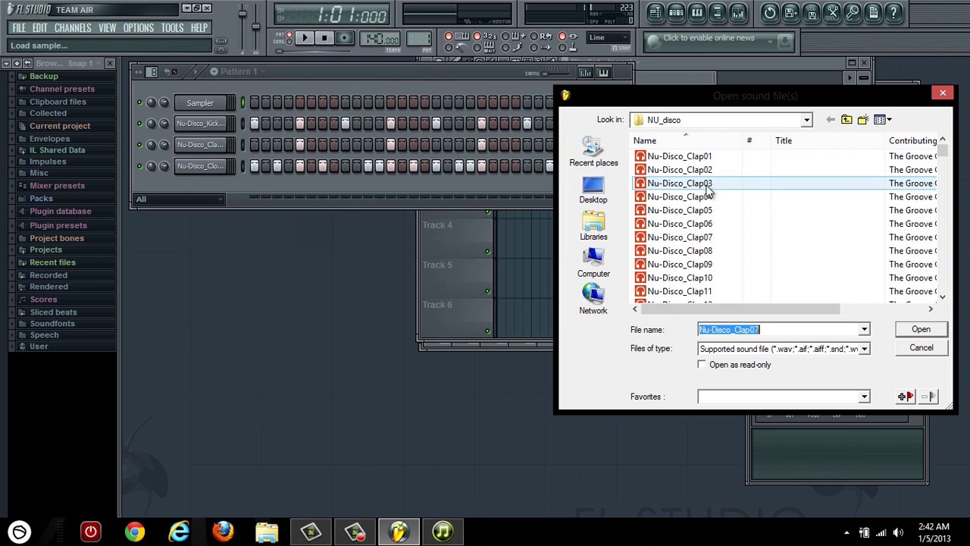
left_click(847, 119)
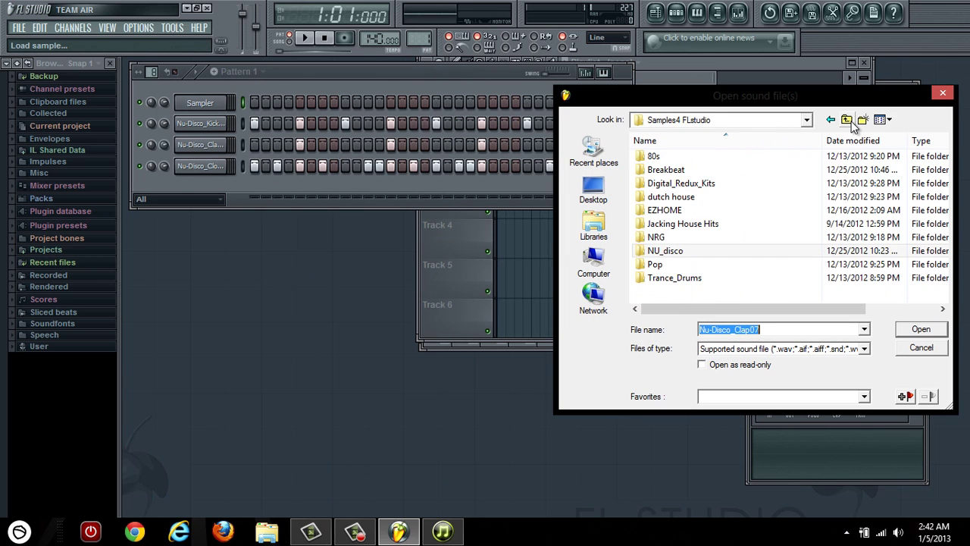
left_click(847, 119)
double_click(737, 157)
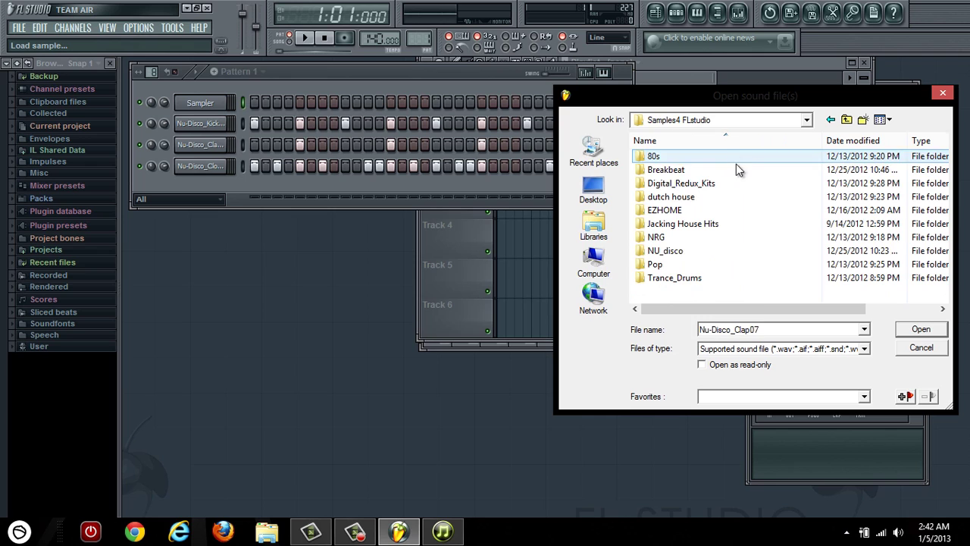
double_click(700, 251)
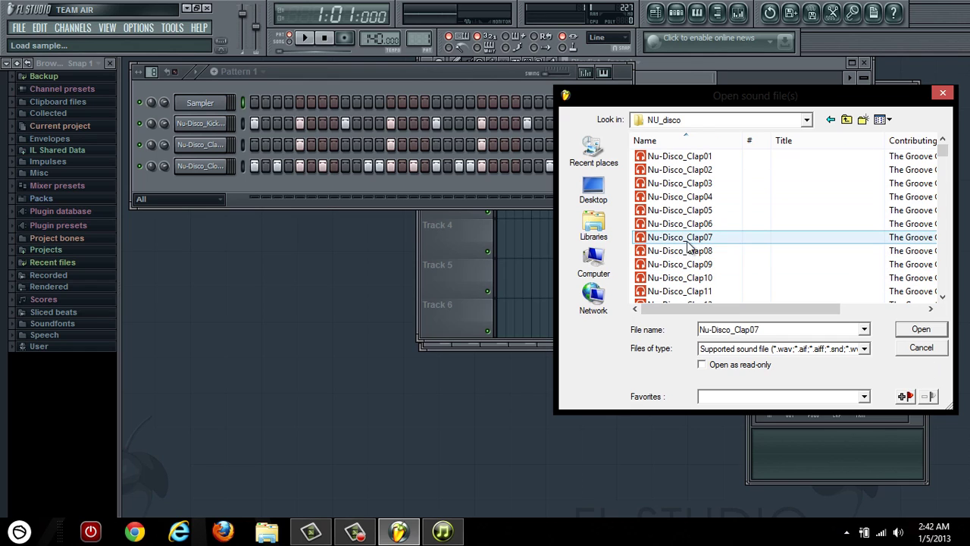
left_click(924, 349)
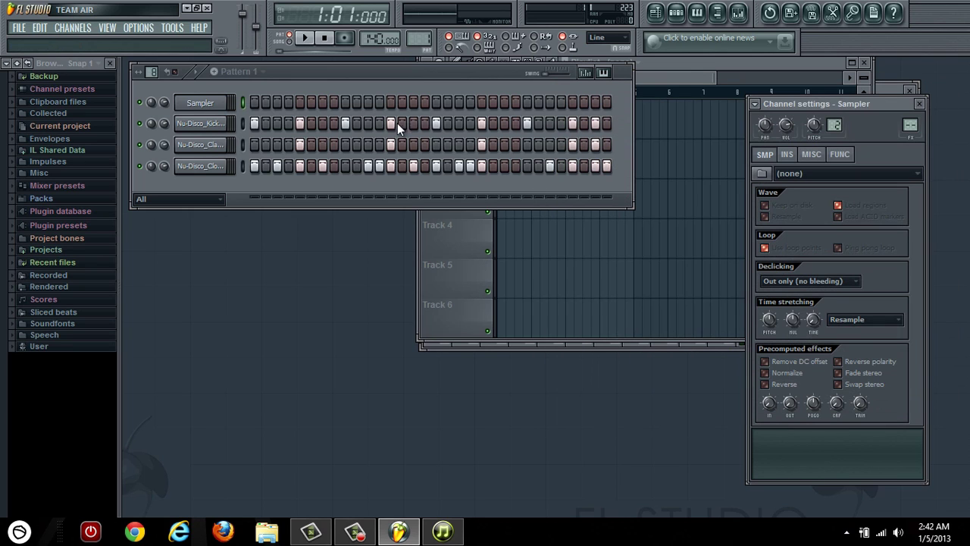
Delete the empty Sampler channel from Pattern 1.
right_click(221, 102)
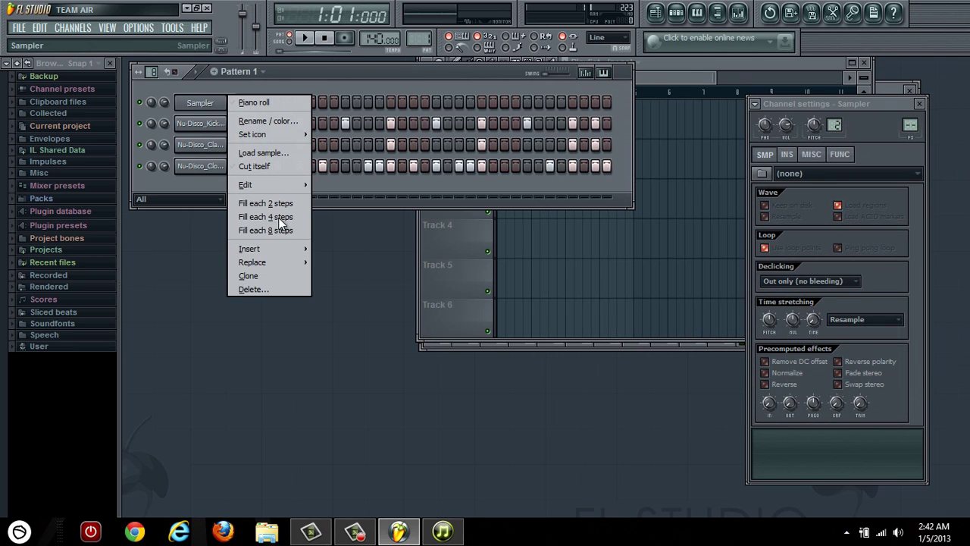
left_click(292, 289)
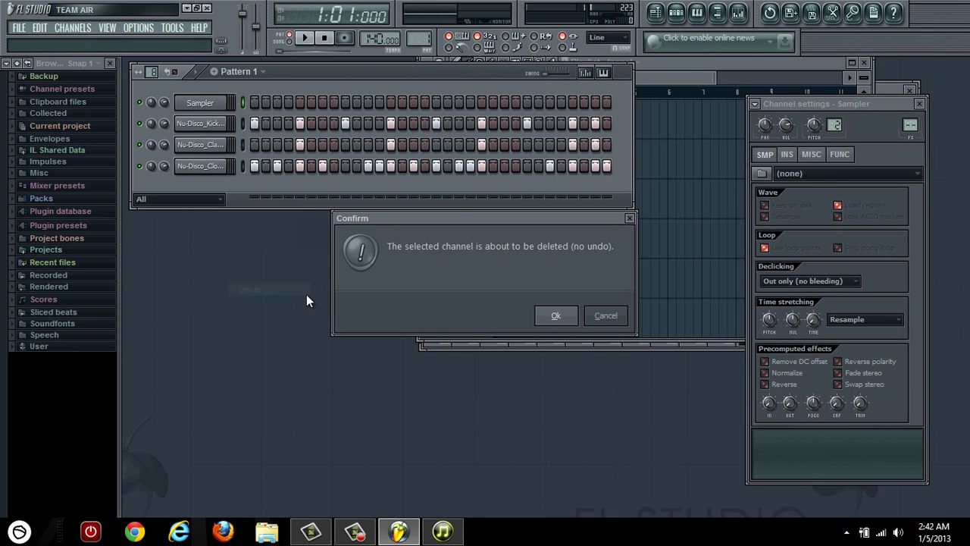
left_click(574, 319)
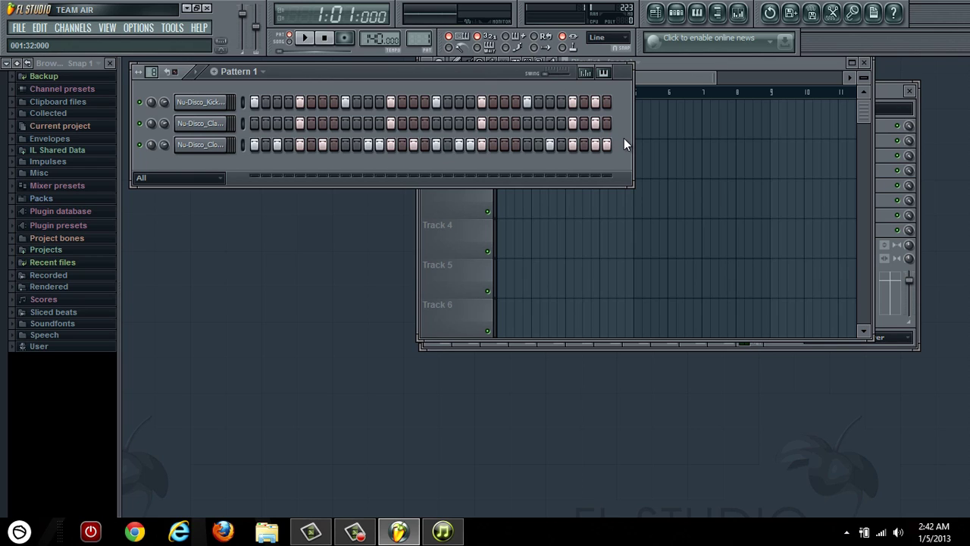
Play Pattern 1 briefly, stop it, and set the project tempo to 125.
left_click(311, 38)
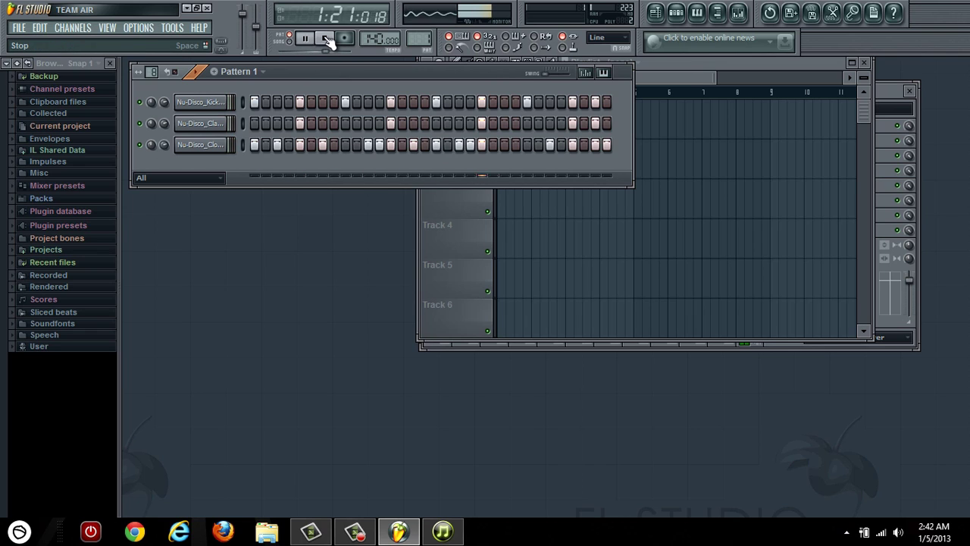
left_click(326, 39)
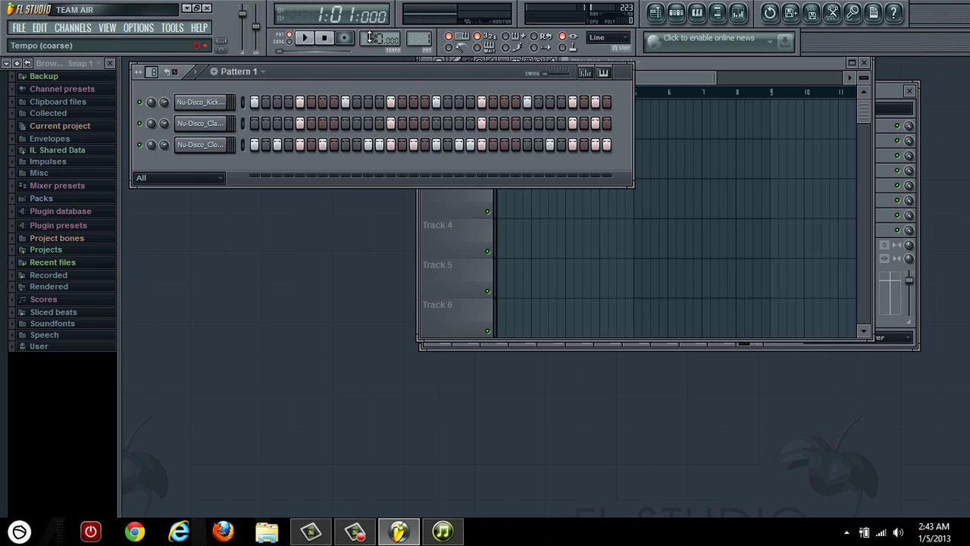
left_click_drag(374, 38, 382, 80)
left_click_drag(382, 80, 385, 76)
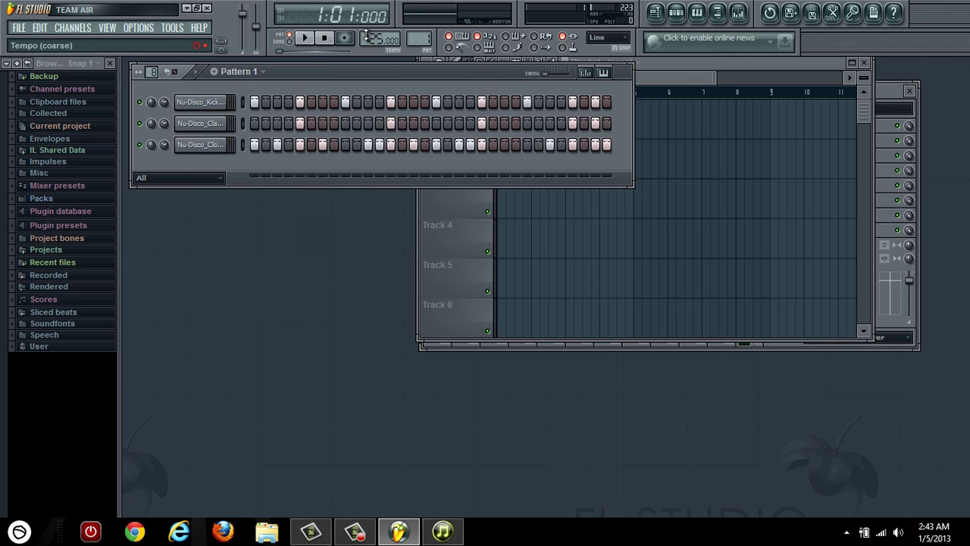
Listen to Pattern 1 at the new tempo and stop playback.
left_click(307, 38)
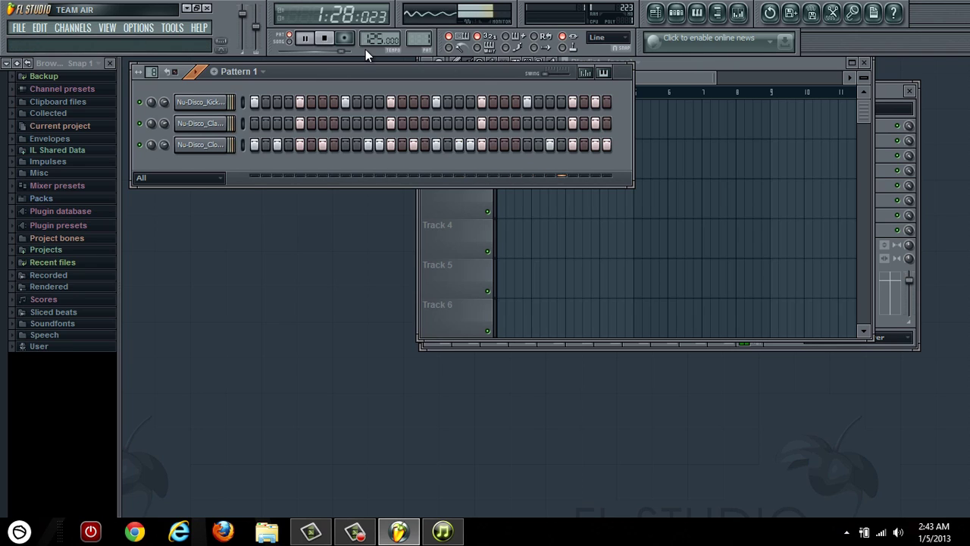
key("space")
left_click(324, 39)
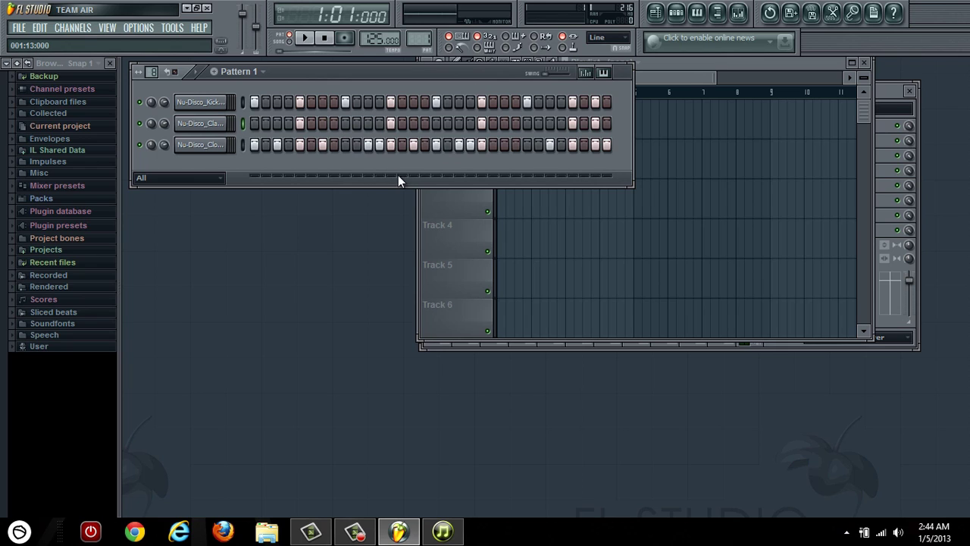
Switch to ACID Music Studio and set the loop region over the drum clips from 1.1 to 3.1.
left_click(443, 531)
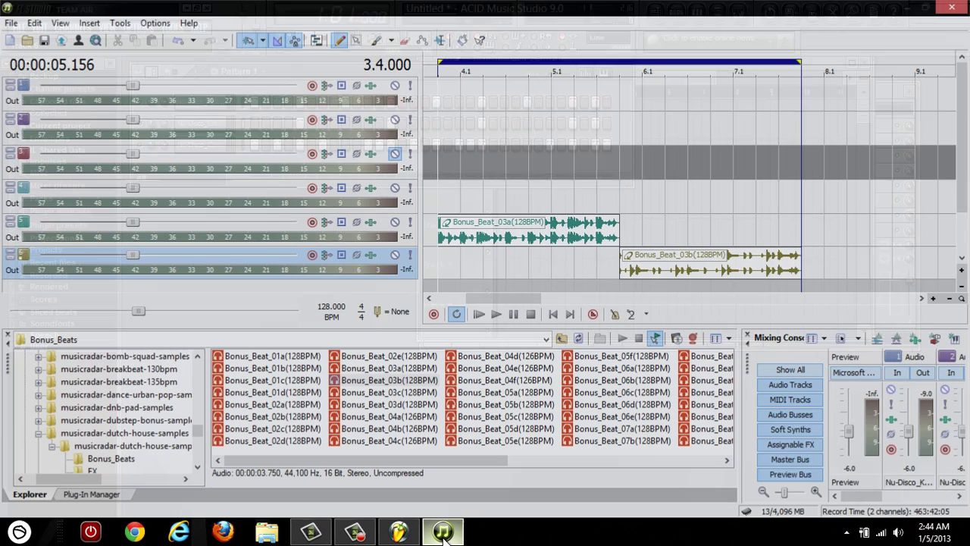
left_click_drag(531, 300, 418, 301)
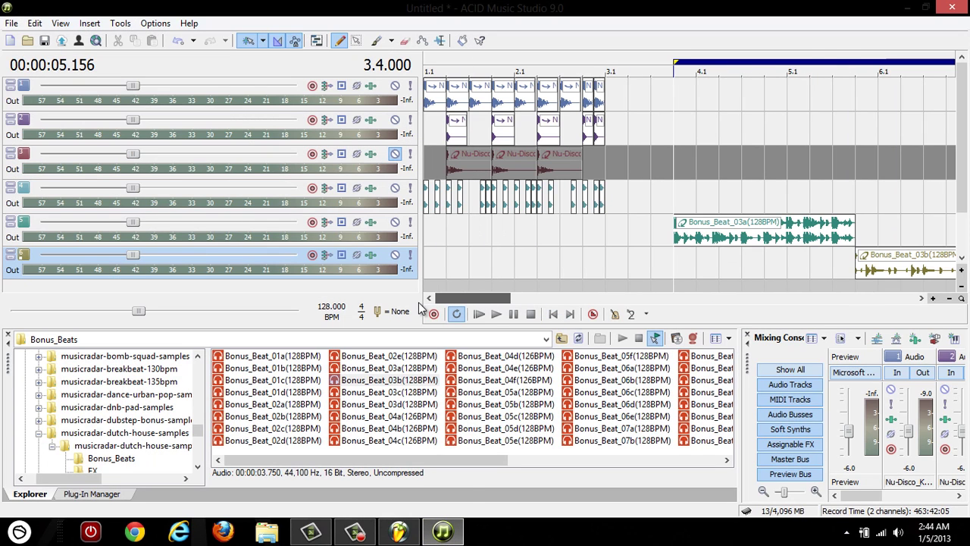
left_click_drag(607, 62, 425, 63)
scroll(535, 110, "up", 4)
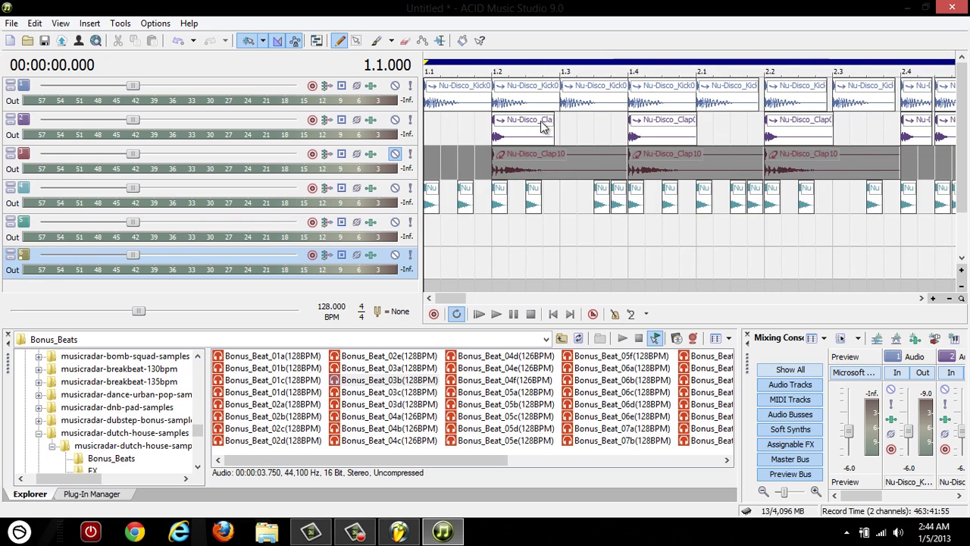
scroll(541, 121, "down", 1)
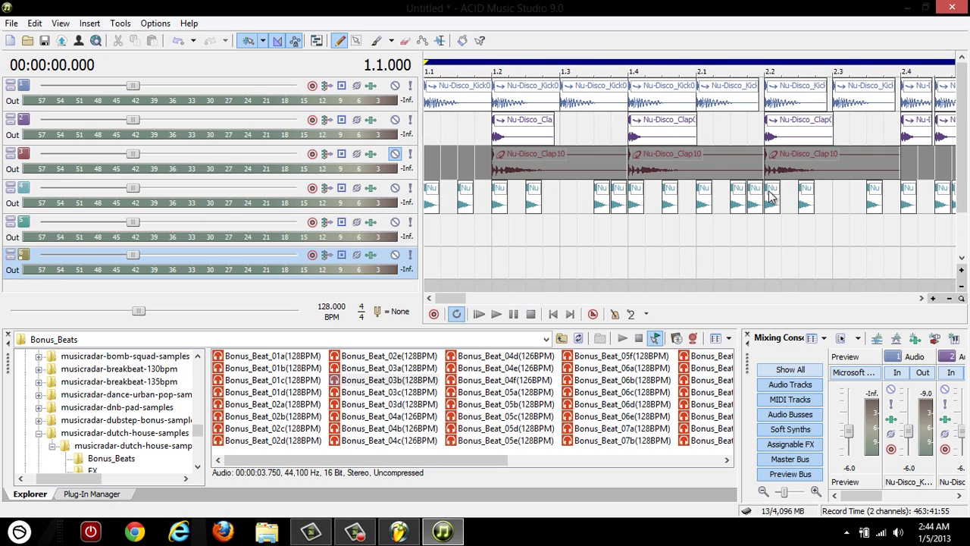
scroll(742, 157, "down", 1)
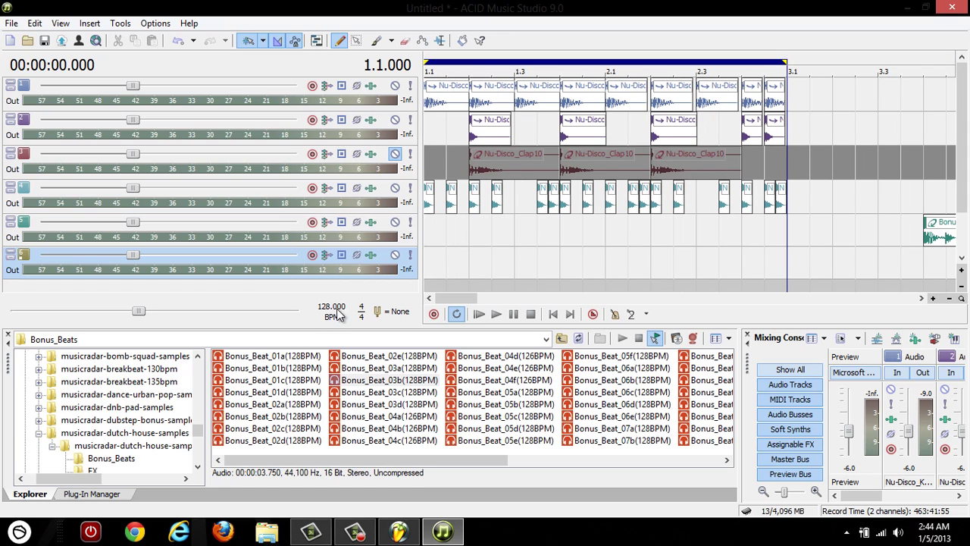
Set the project tempo to 125 BPM, play the drum loop from the start and stop it.
scroll(331, 308, "down", 3)
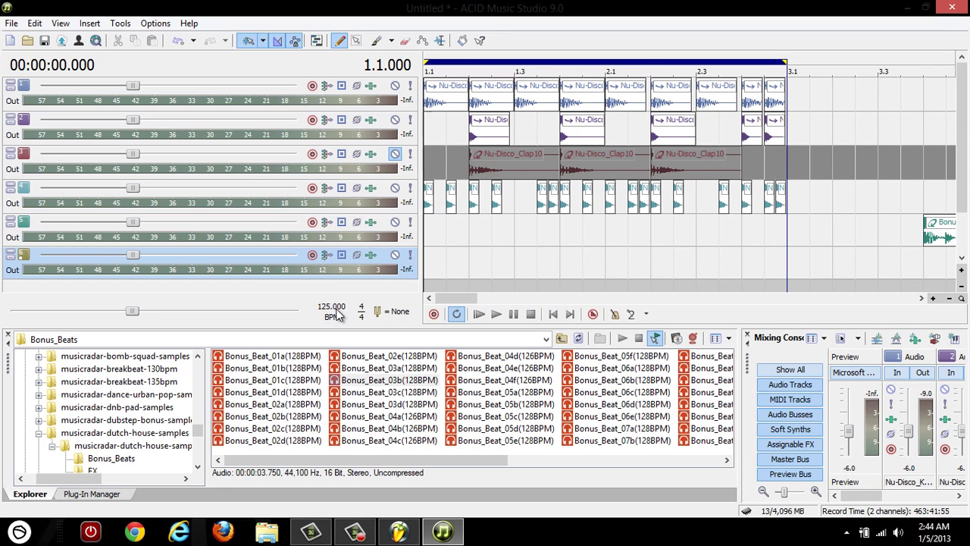
left_click(479, 313)
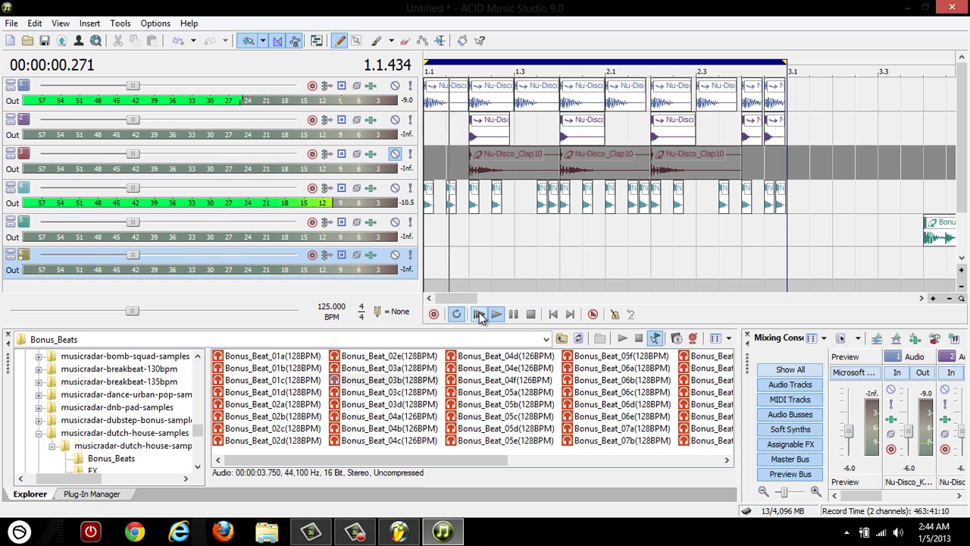
left_click(534, 317)
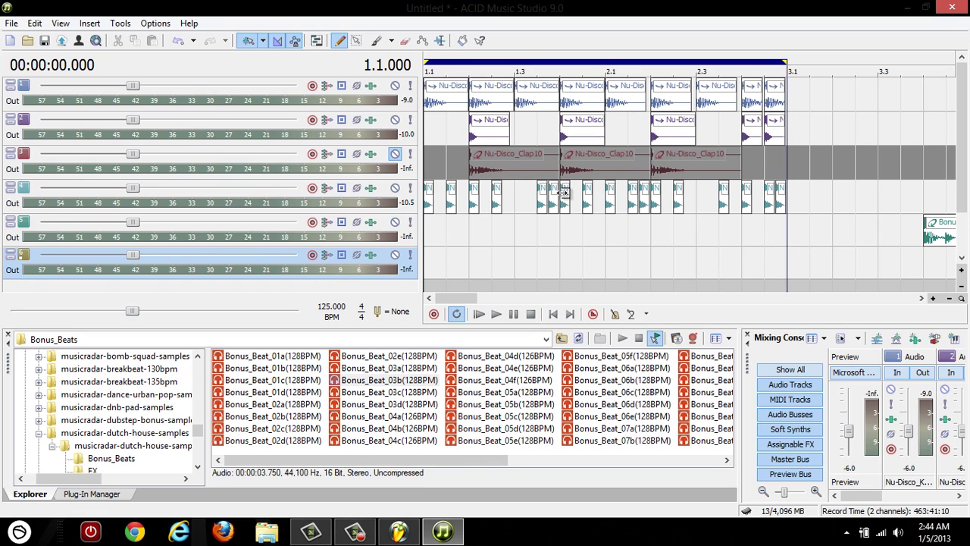
Delete the Bonus_Beat_03a and Bonus_Beat_03b clips from tracks 5 and 6.
mouse_move(558, 182)
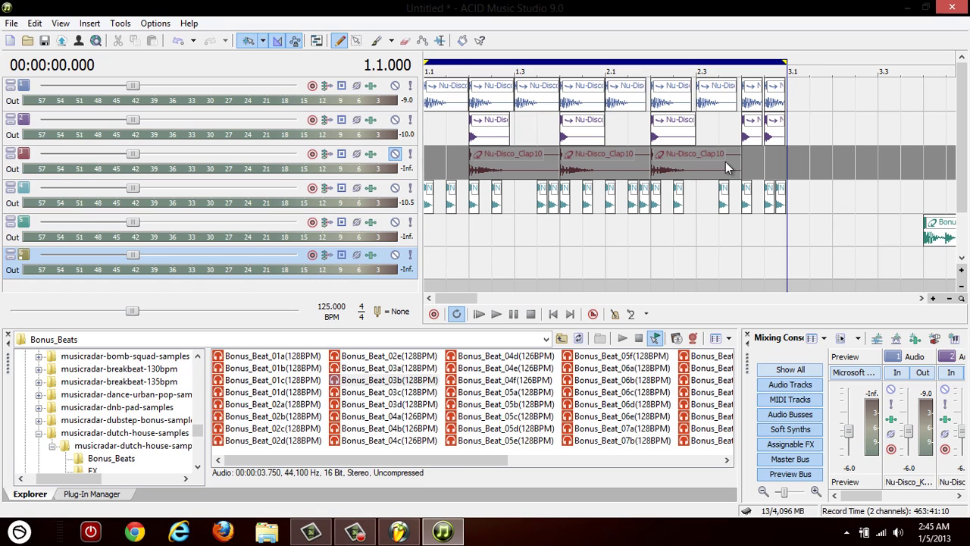
scroll(726, 163, "down", 3)
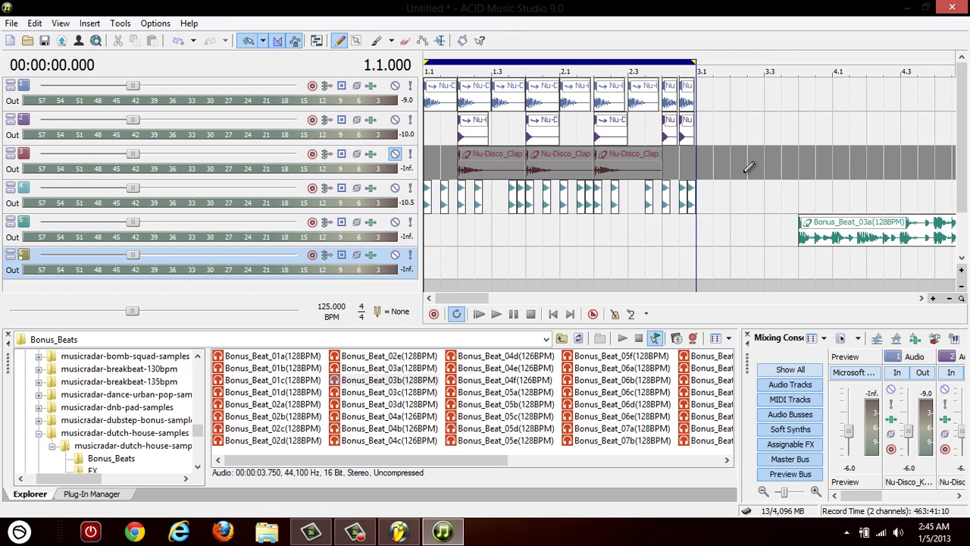
scroll(829, 241, "down", 2)
left_click(802, 229)
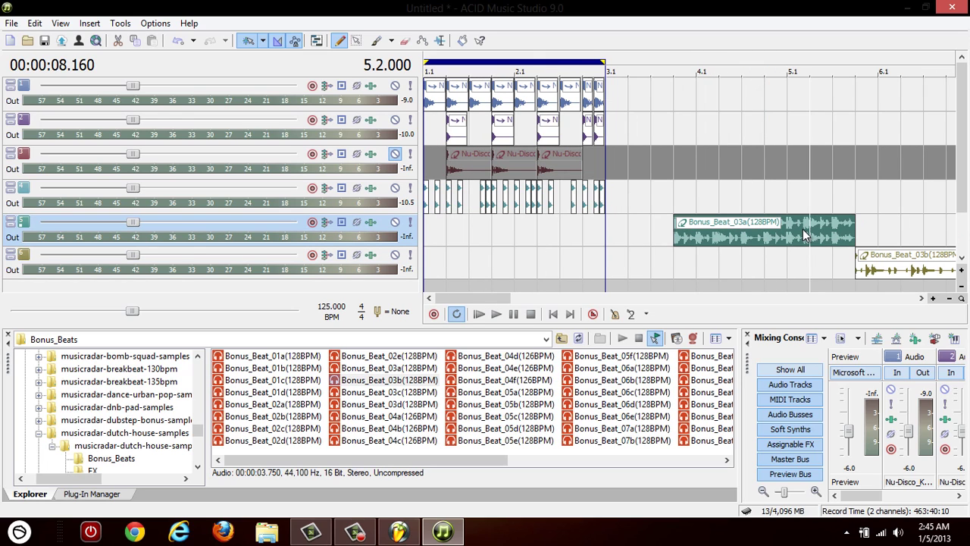
key("Delete")
left_click(937, 269)
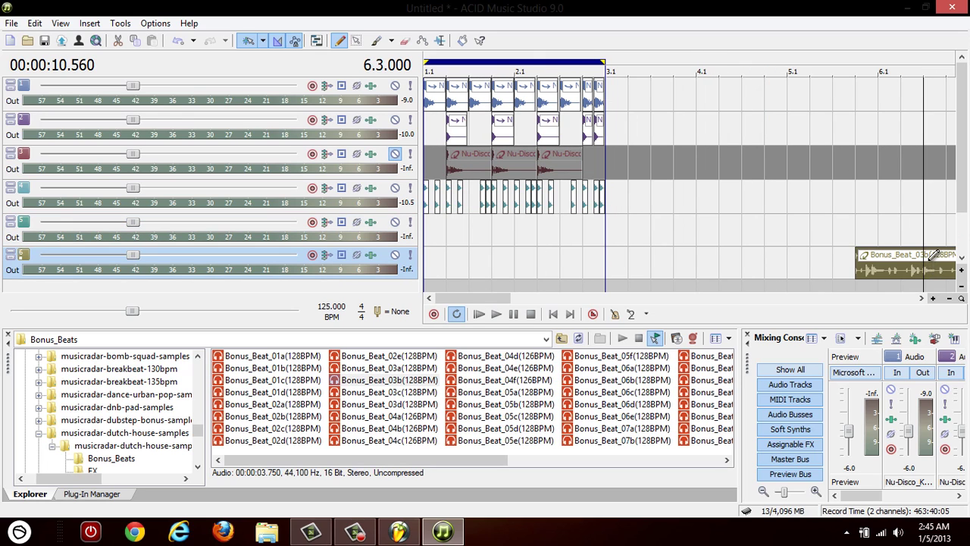
key("Delete")
Copy all drum clips on tracks 1 to 4 and paste them directly after the originals, starting at 3.1.
scroll(710, 205, "up", 2)
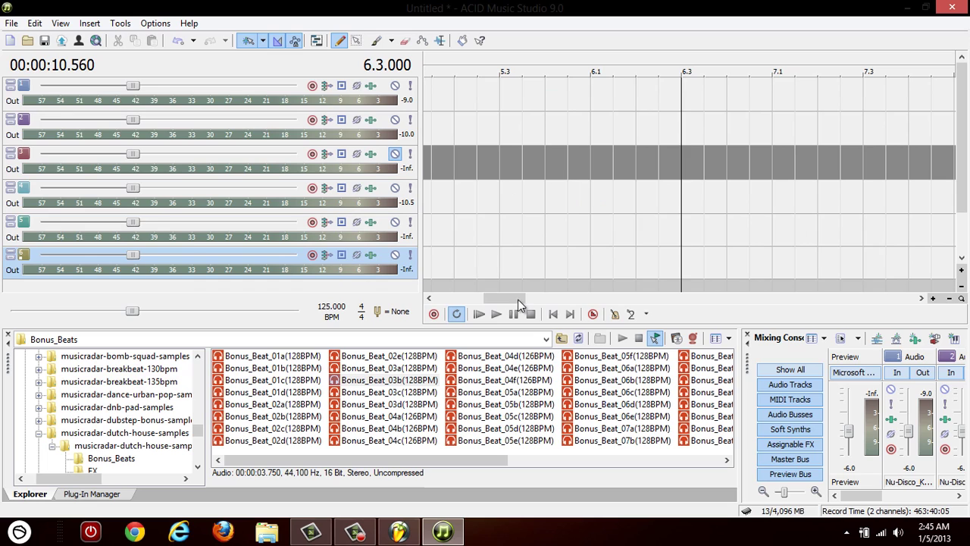
left_click_drag(517, 299, 443, 298)
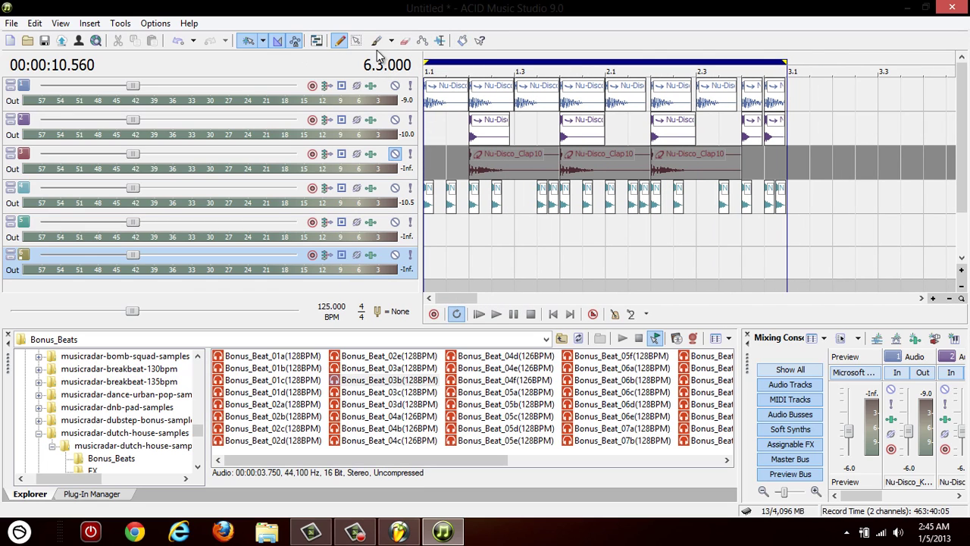
left_click(357, 46)
left_click_drag(785, 207, 390, 91)
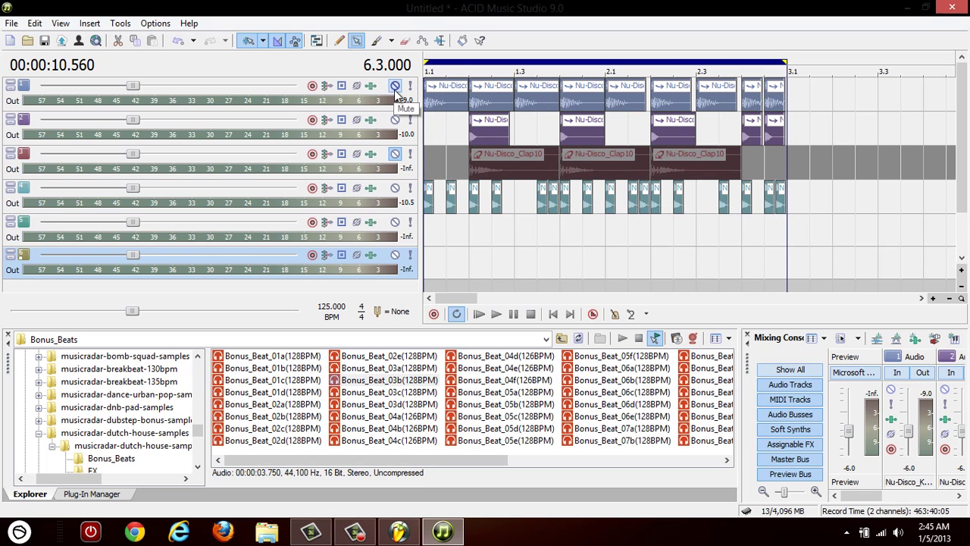
key("ctrl+d")
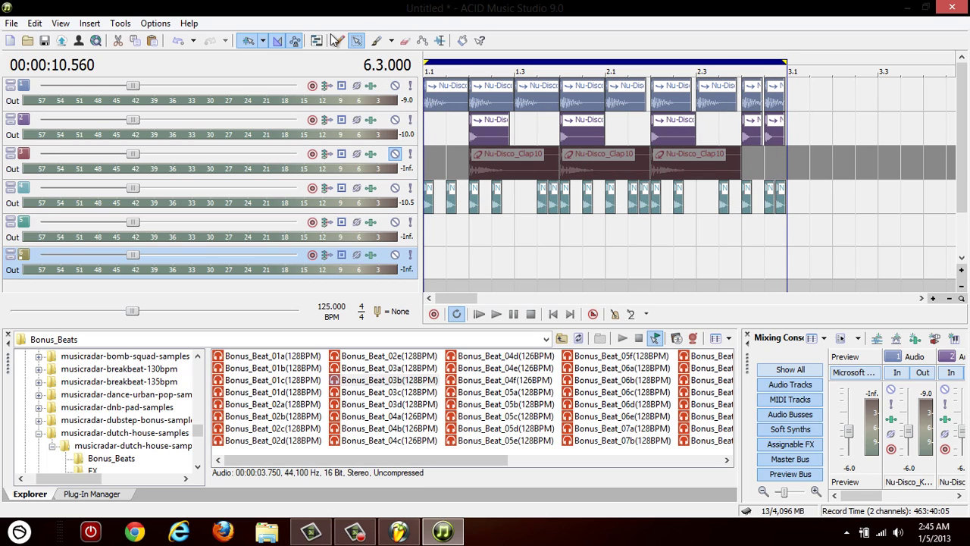
left_click(785, 101)
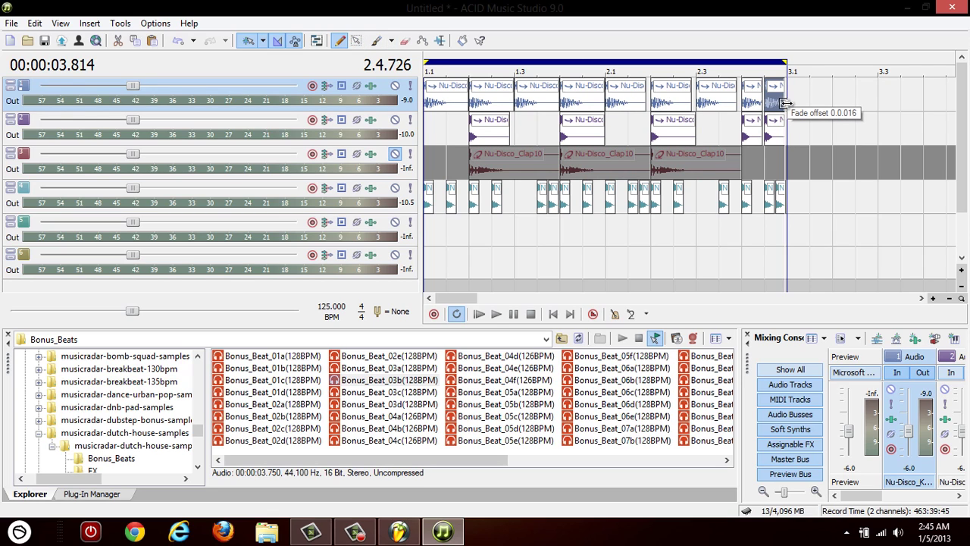
key("ctrl+v")
Set the loop region from 1.1 to 5.1, play the doubled drum beat from the start and pause it.
left_click_drag(878, 60, 409, 61)
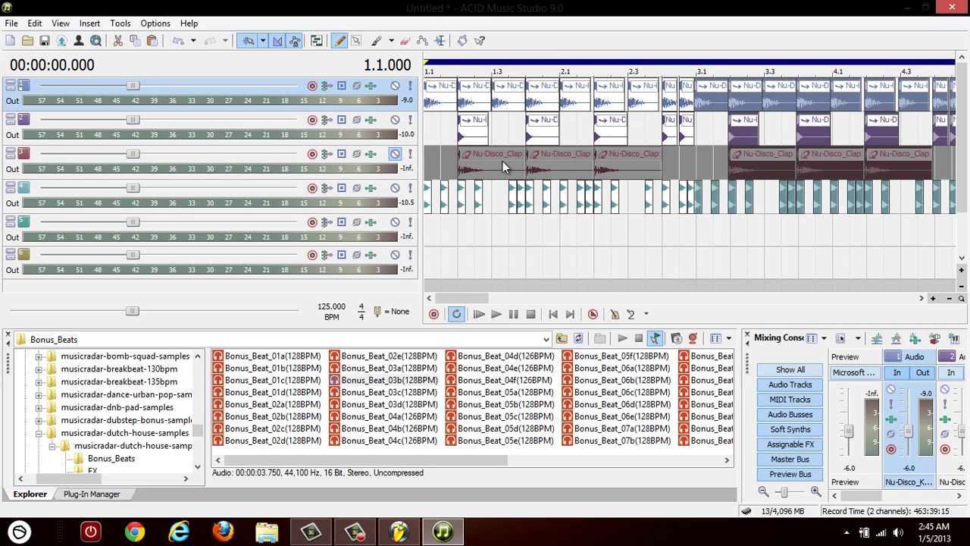
scroll(503, 161, "down", 3)
left_click(479, 314)
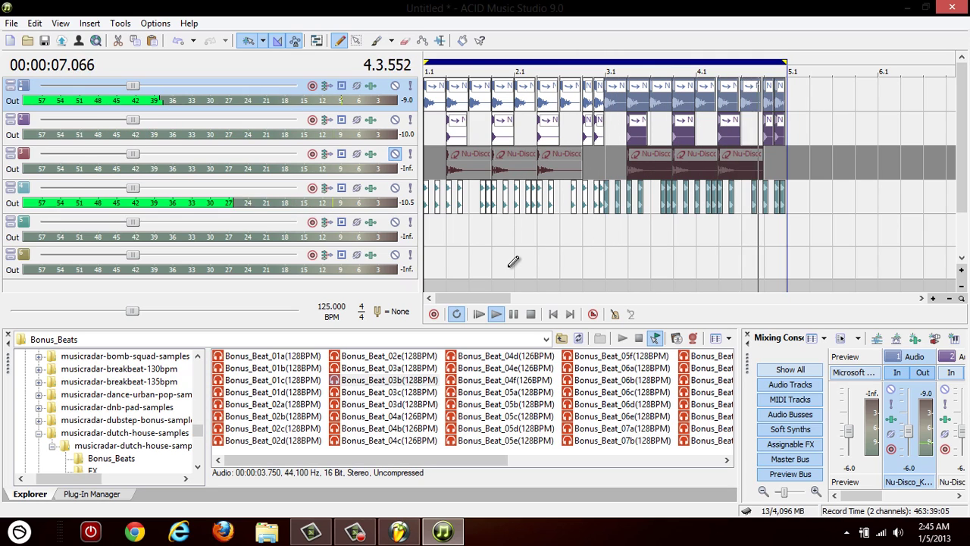
left_click(514, 316)
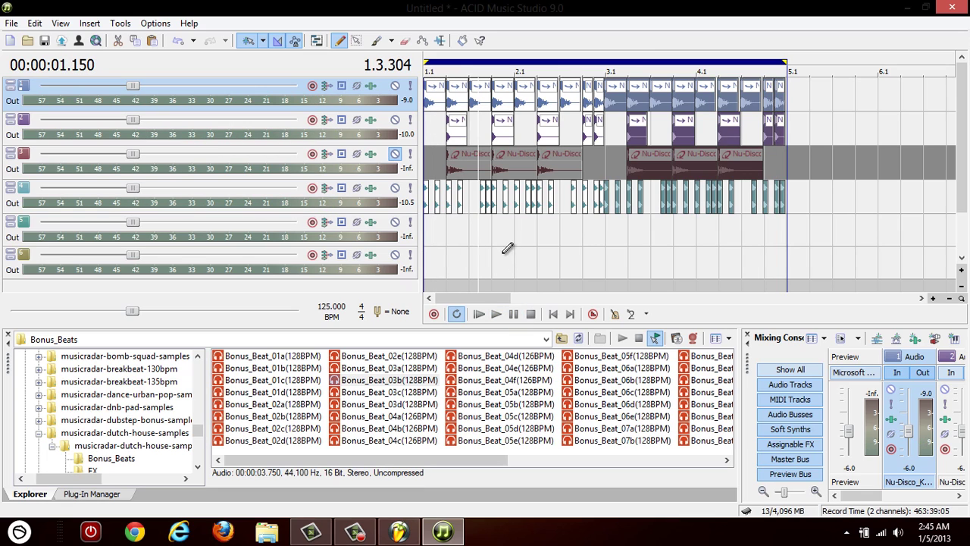
Undo the pasted drum clips, the Bonus_Beat deletions and the tempo change, and set the loop region from 1.1 to 3.1.
scroll(509, 249, "up", 2)
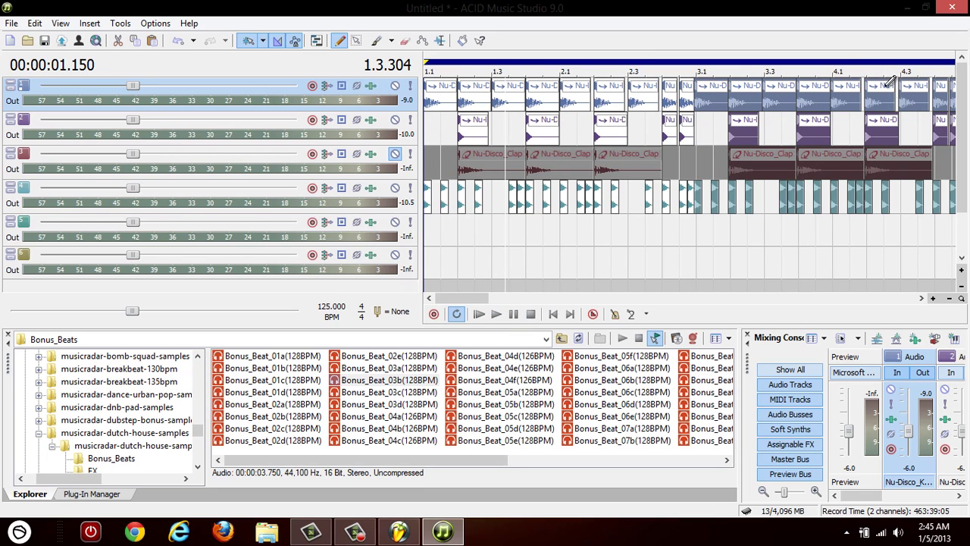
scroll(766, 126, "down", 1)
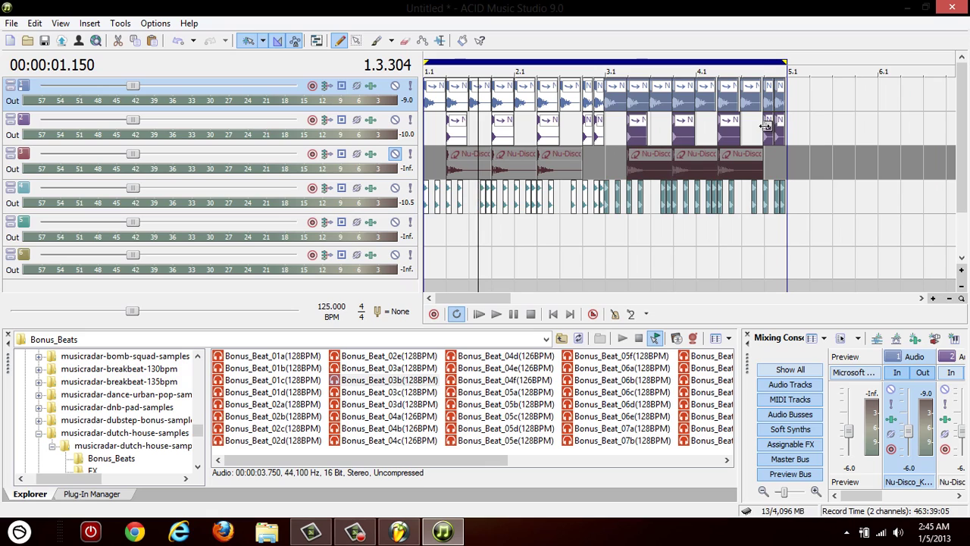
key("ctrl+z")
key("ctrl+z")
key("ctrl+z")
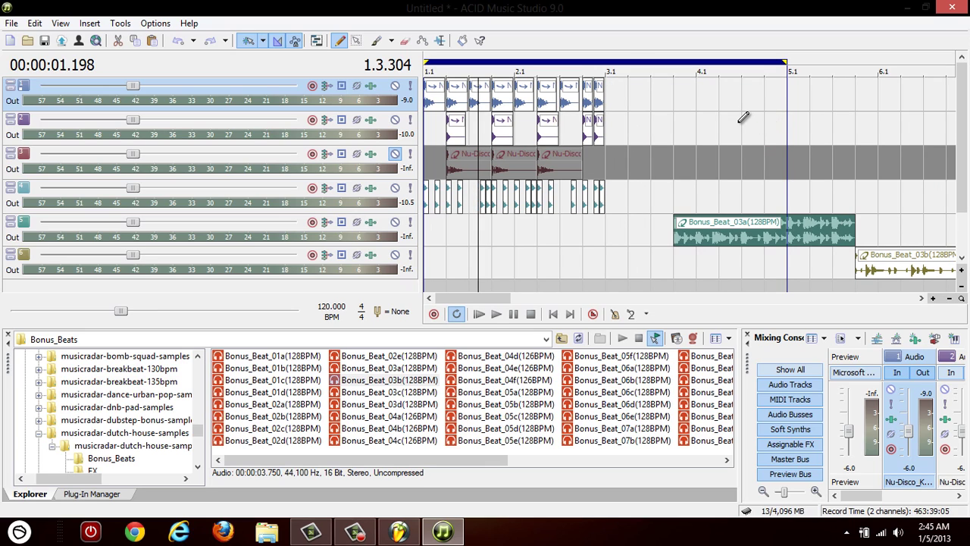
scroll(737, 124, "up", 1)
left_click_drag(701, 63, 425, 62)
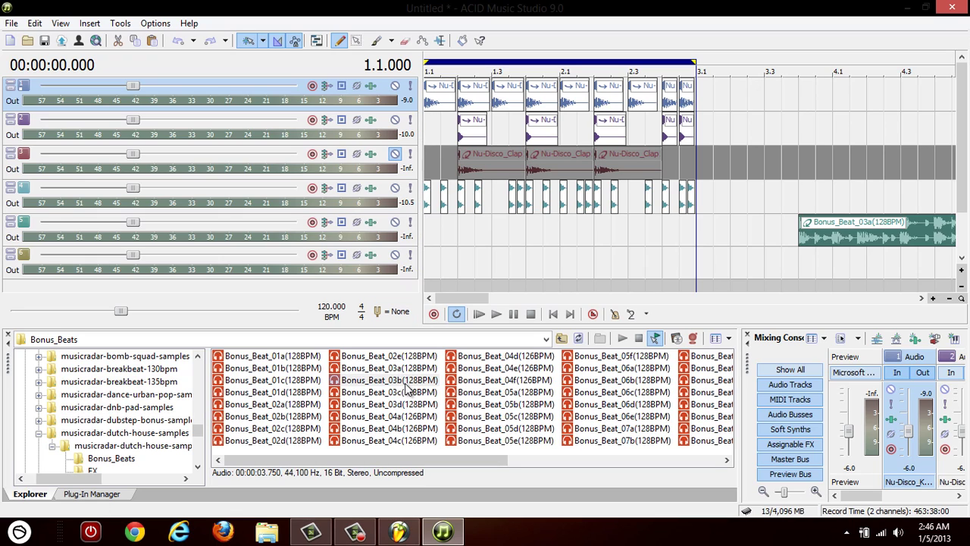
Set the loop region over the two Bonus_Beat clips, from 3.4 to 7.4.
left_click_drag(485, 460, 503, 307)
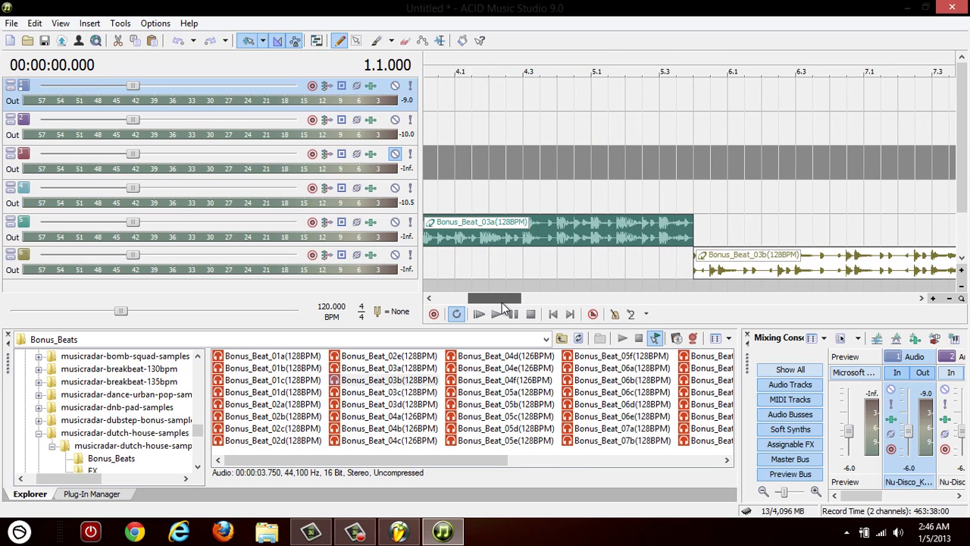
scroll(515, 247, "down", 3)
scroll(483, 295, "up", 3)
scroll(520, 262, "down", 2)
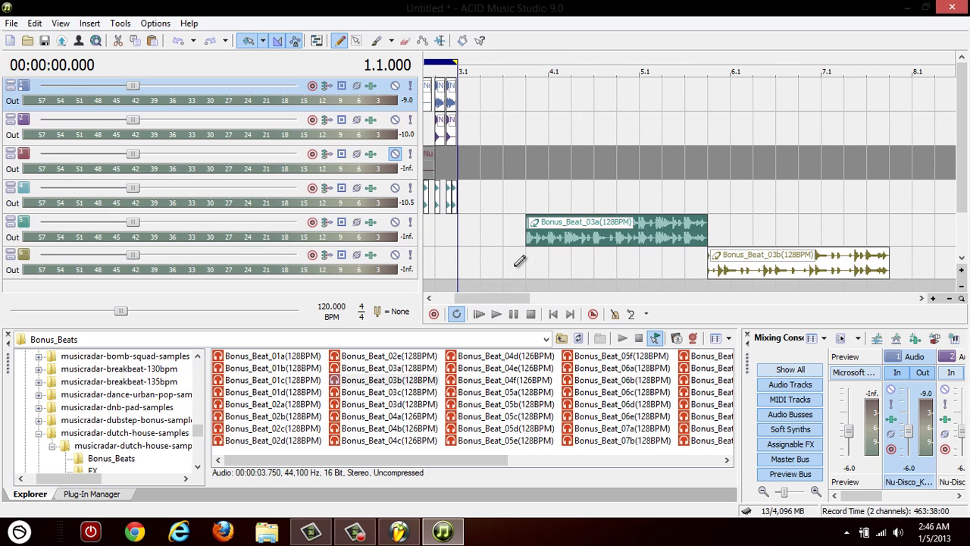
left_click_drag(528, 66, 890, 104)
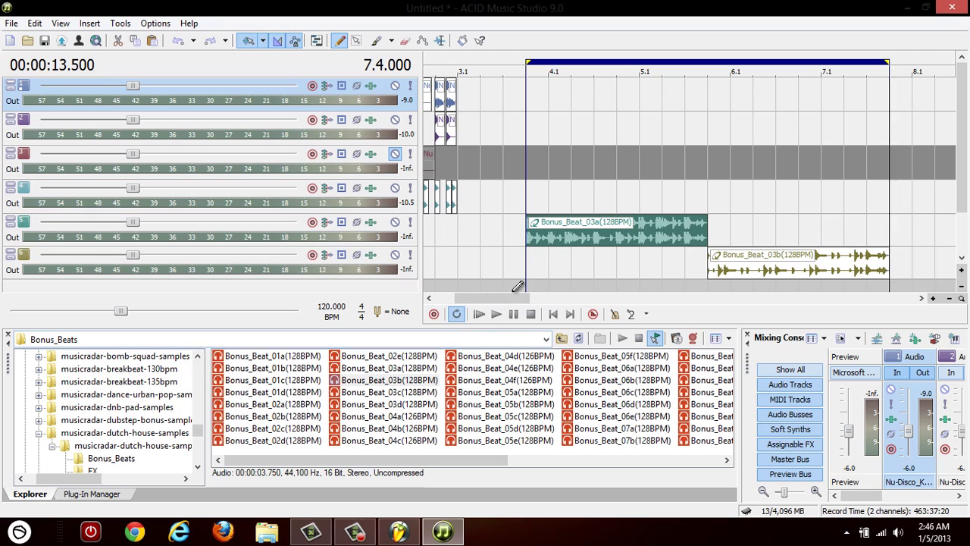
Select the Bonus_Beat_03a clip and set the project tempo to 128 BPM.
left_click(516, 248)
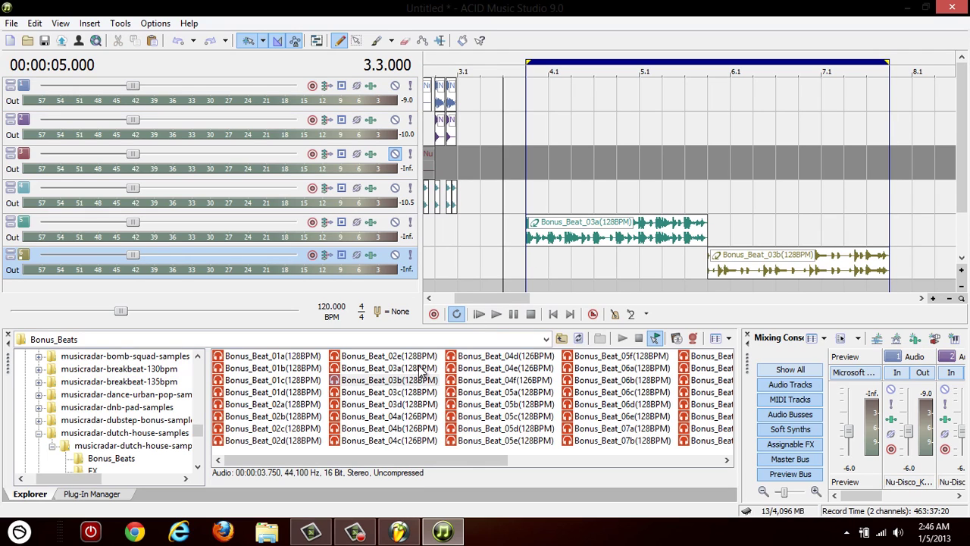
left_click(572, 241)
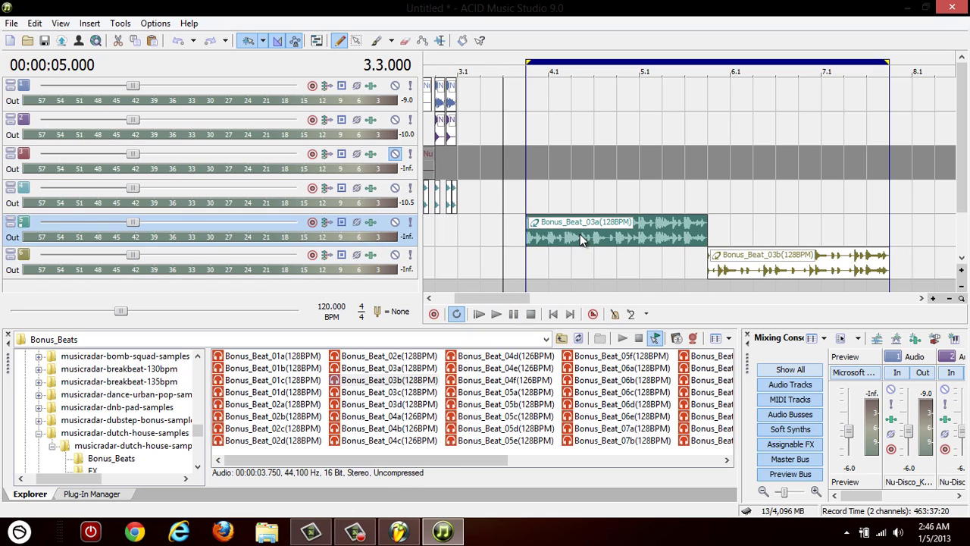
double_click(347, 311)
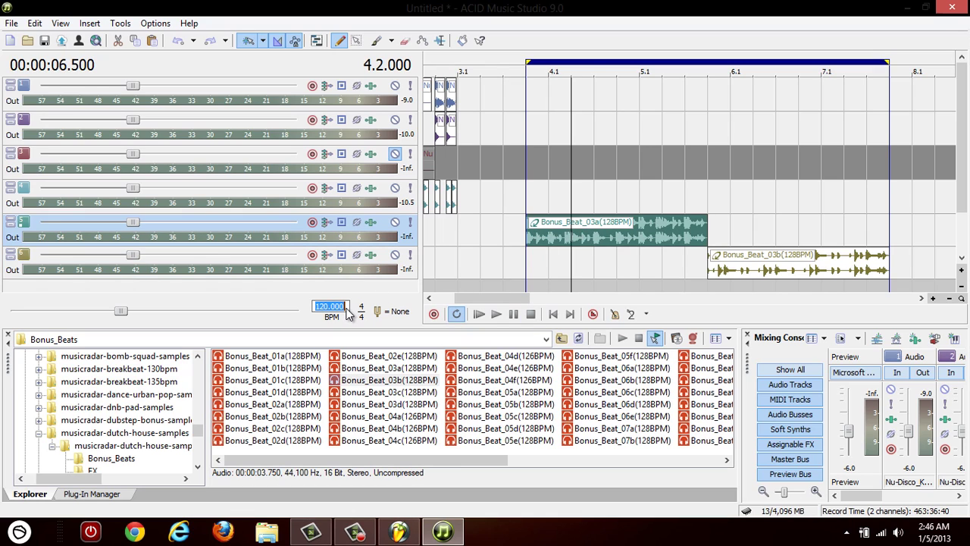
type("128")
key("Return")
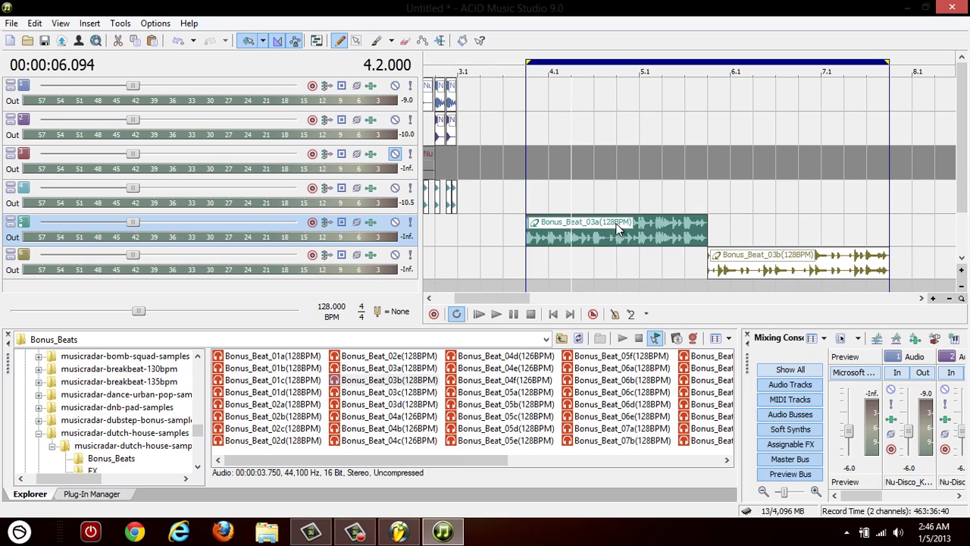
Play the two Bonus_Beat clips from the start of Bonus_Beat_03a and pause playback.
left_click(527, 229)
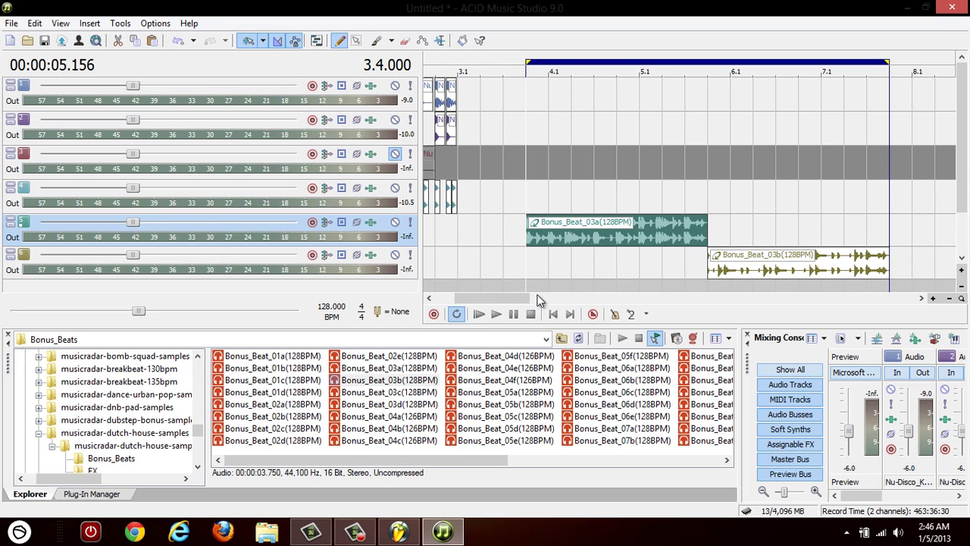
left_click(496, 314)
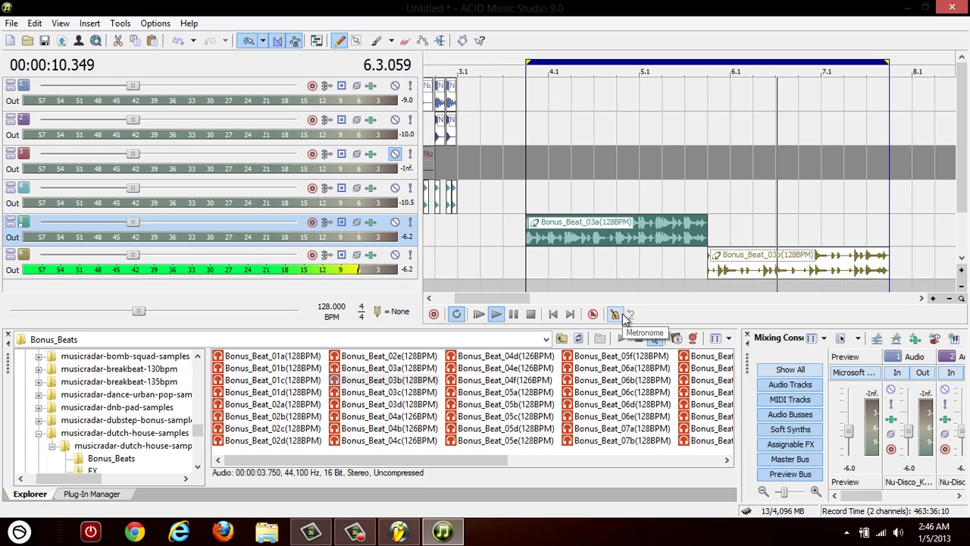
left_click(513, 313)
left_click(719, 254)
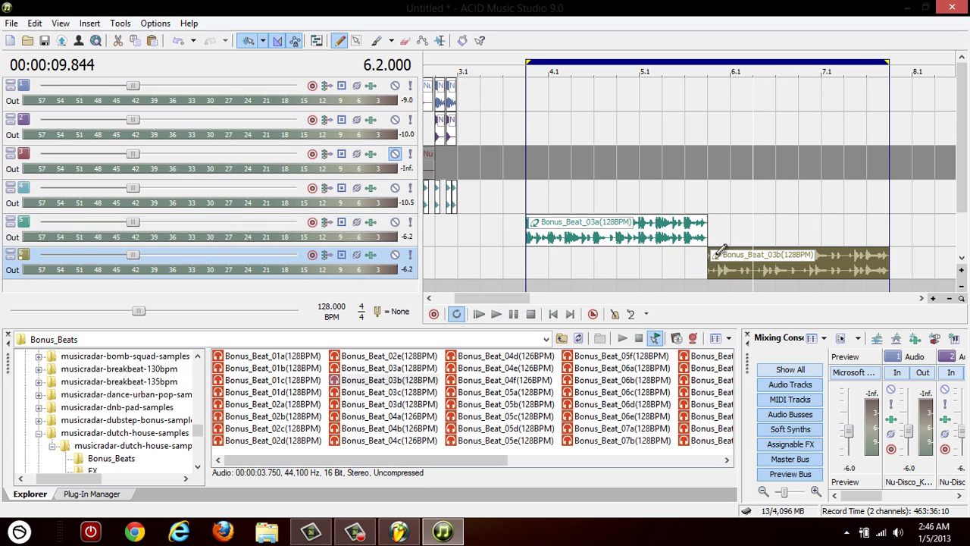
left_click(708, 256)
left_click(684, 241)
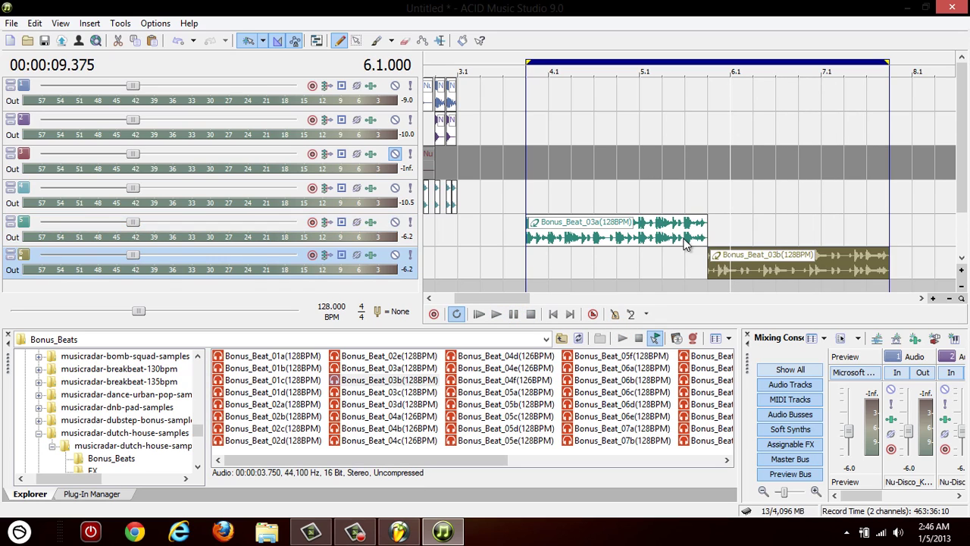
left_click(742, 258)
left_click(659, 241)
left_click(748, 265)
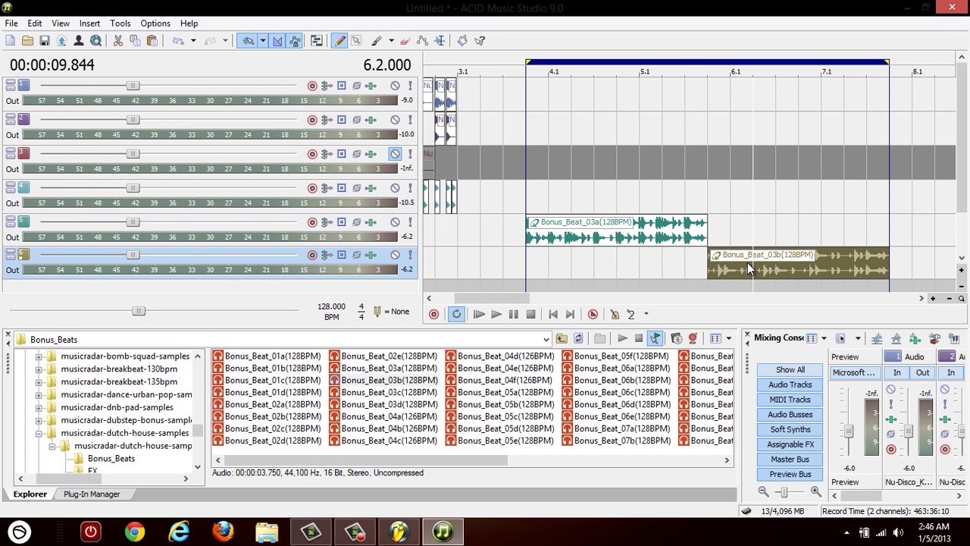
Set the loop region back over the drum clips, from 1.1 to 3.1.
left_click_drag(514, 298, 521, 299)
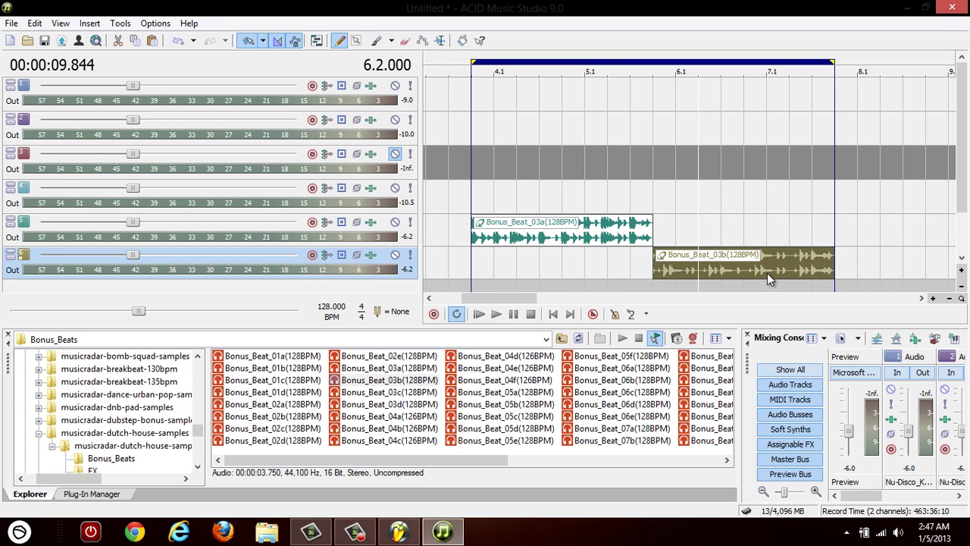
left_click_drag(513, 298, 450, 295)
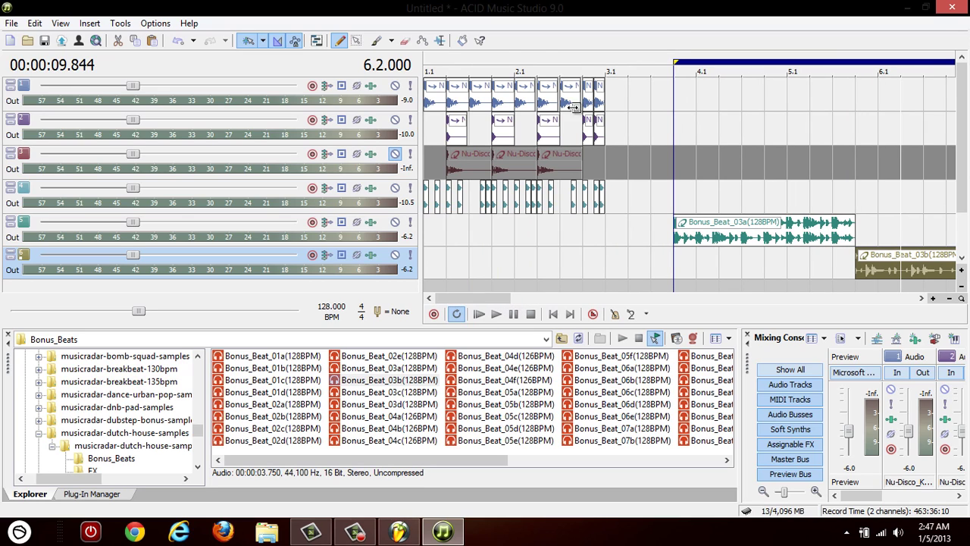
left_click_drag(608, 60, 415, 67)
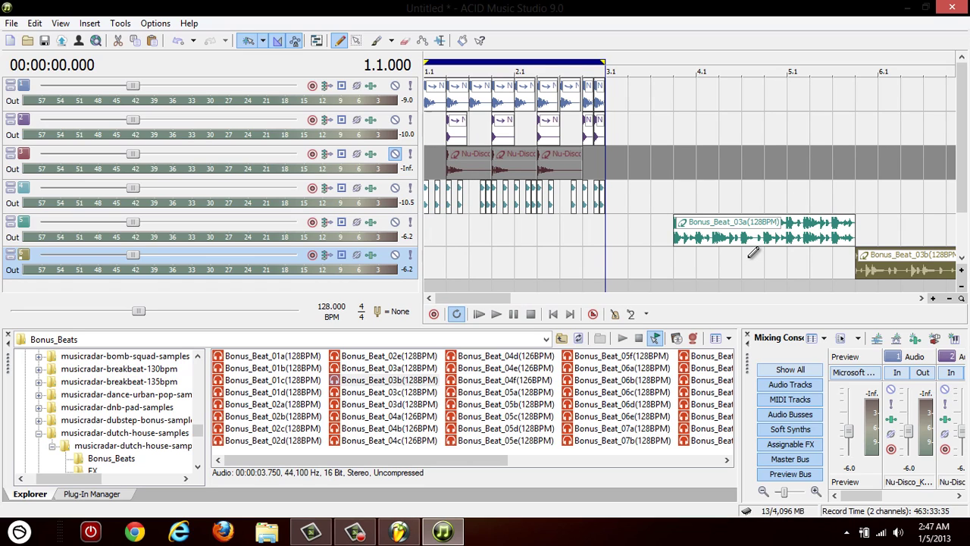
Remove both Bonus_Beat clips from the timeline, leaving only the drum clips.
left_click(790, 236)
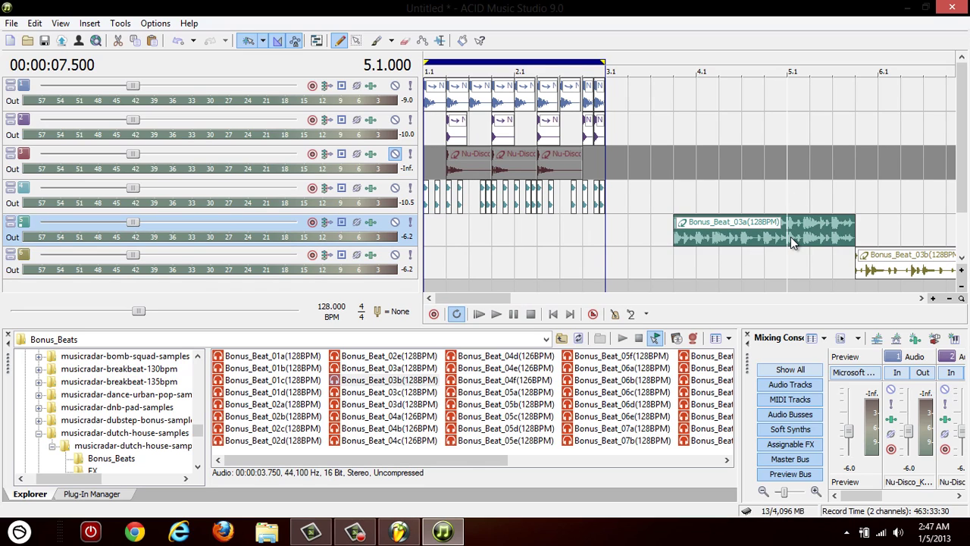
key("Delete")
left_click(870, 269)
key("Delete")
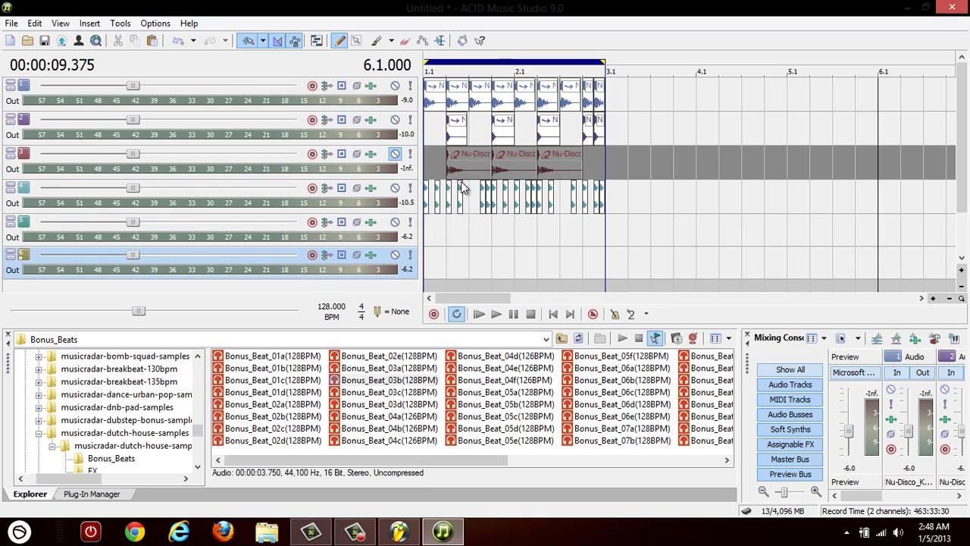
Solo the Nu-Disco clap track and play it from the start.
left_click(409, 154)
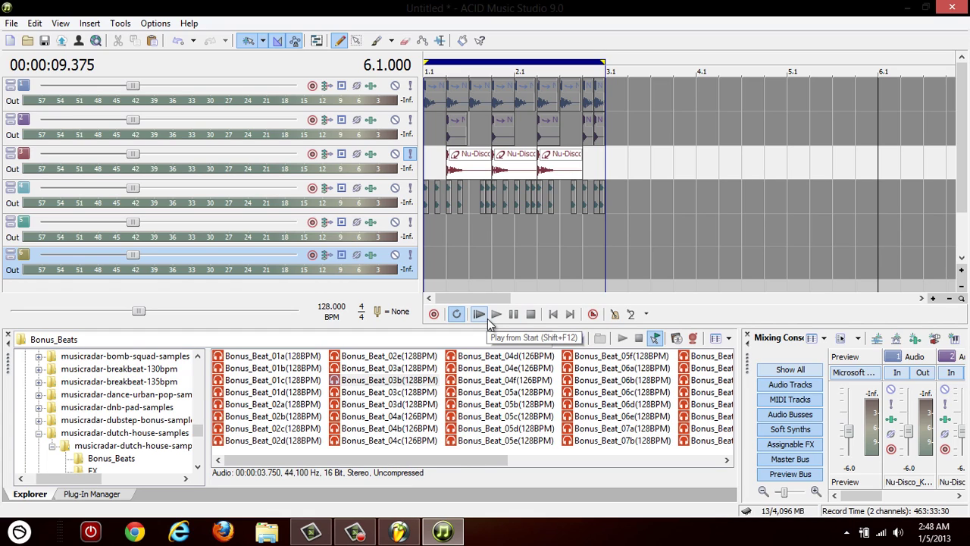
left_click(488, 318)
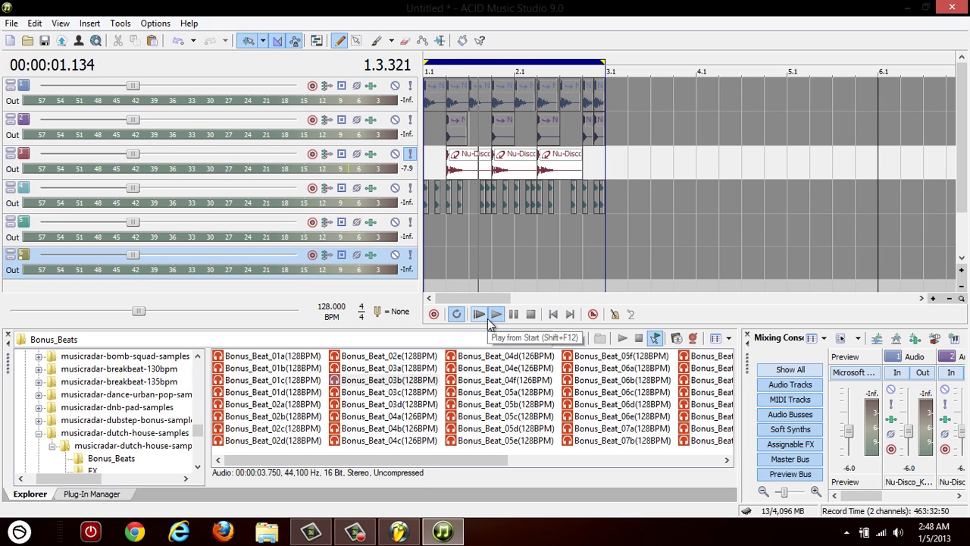
Delete the Nu-Disco clap track and play back the remaining drum clips briefly before pausing.
left_click(513, 317)
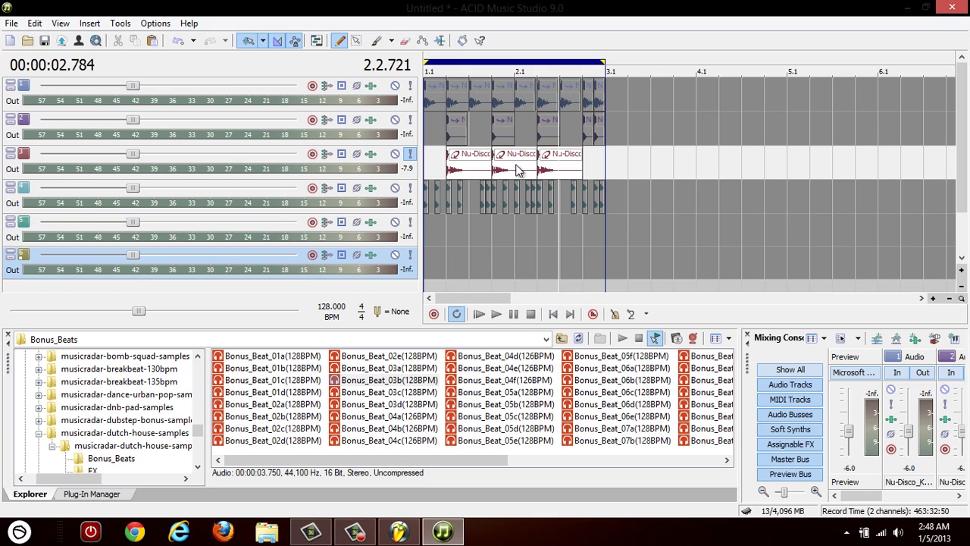
left_click(395, 154)
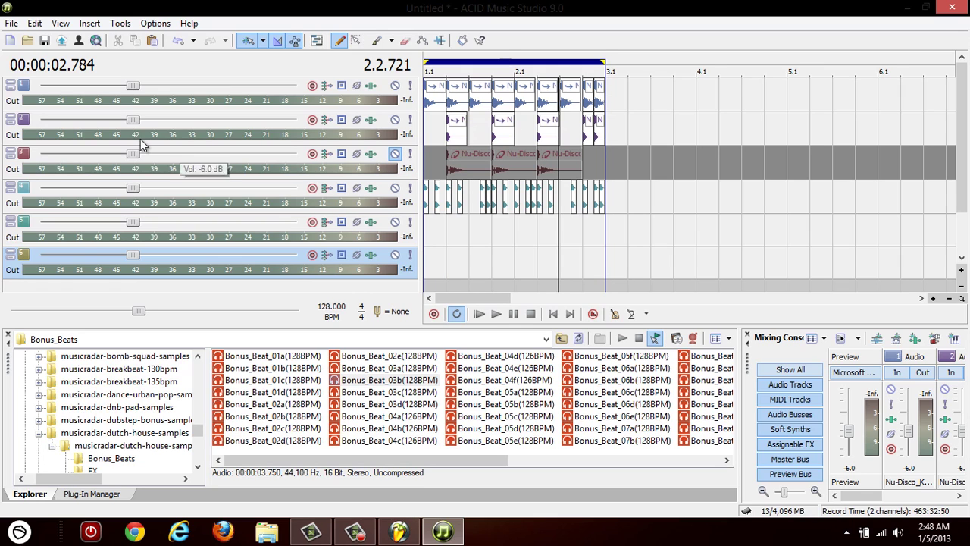
right_click(25, 150)
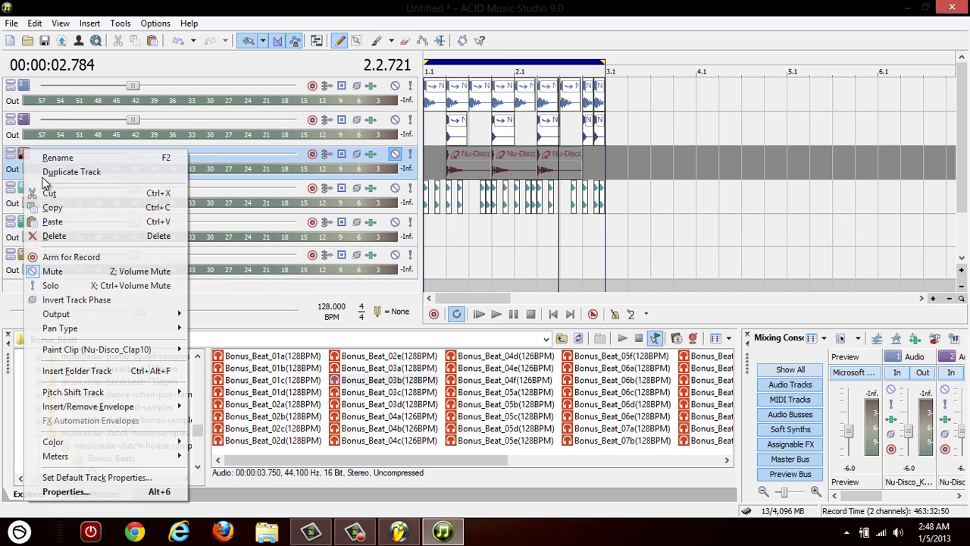
left_click(87, 235)
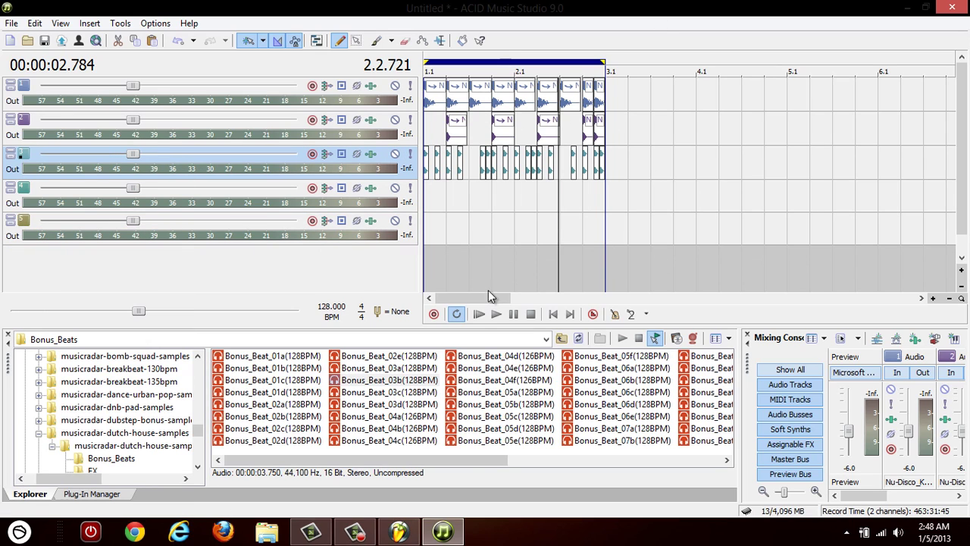
left_click(478, 314)
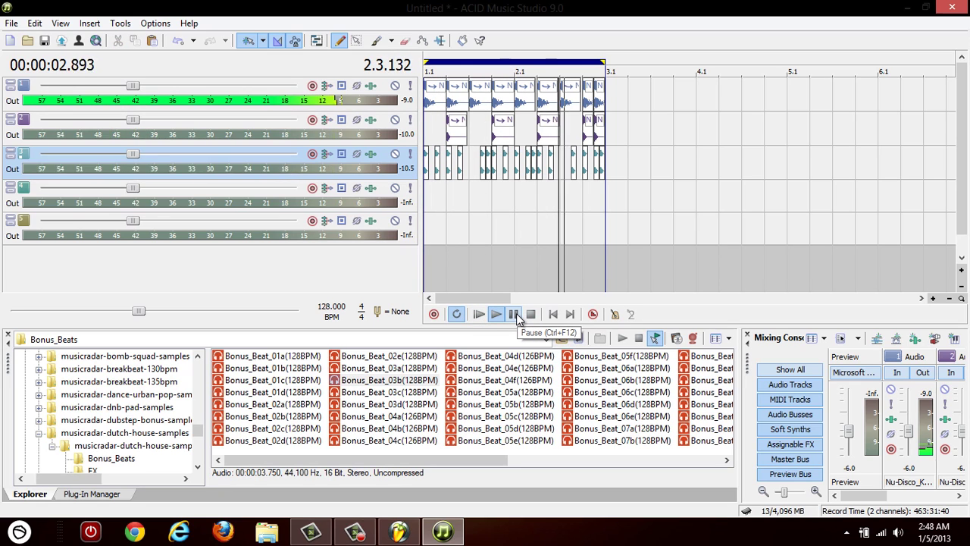
left_click(514, 314)
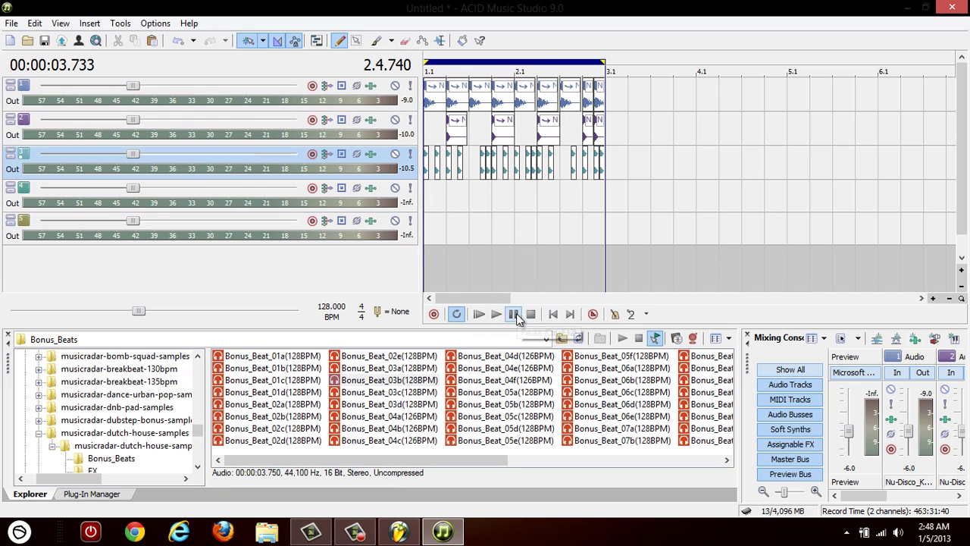
Set up a render to the Desktop named HouseLoop1_acid in Wave (Microsoft) (*.wav) format, limited to the loop region.
left_click(12, 23)
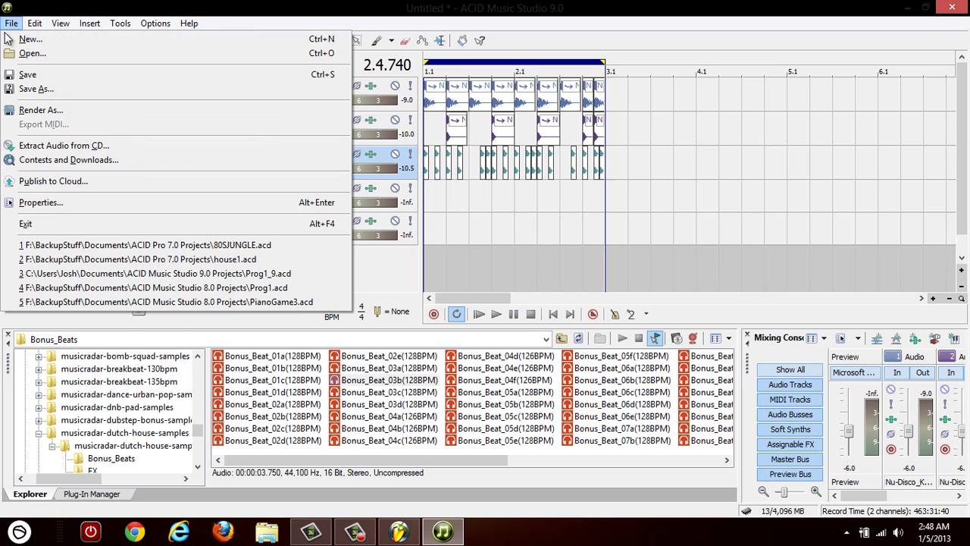
left_click(122, 110)
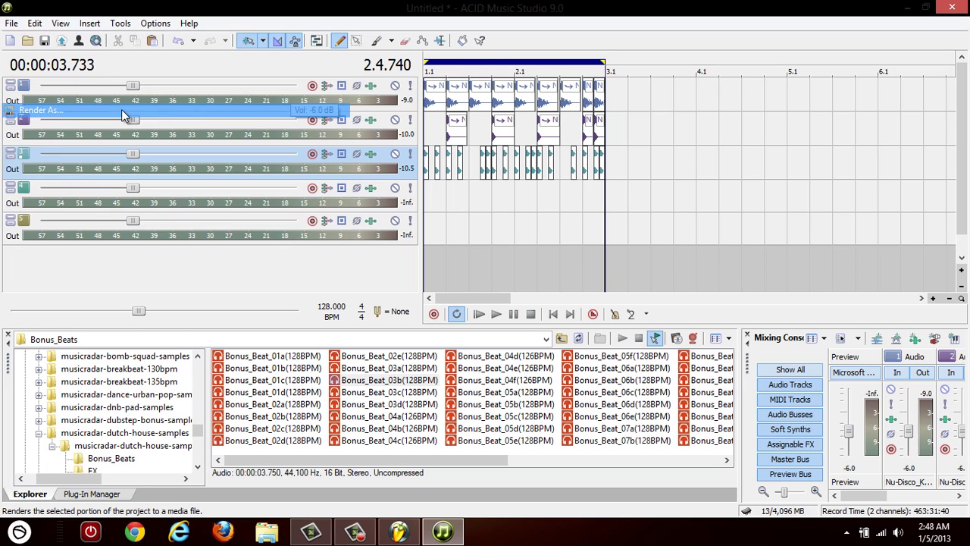
left_click(187, 128)
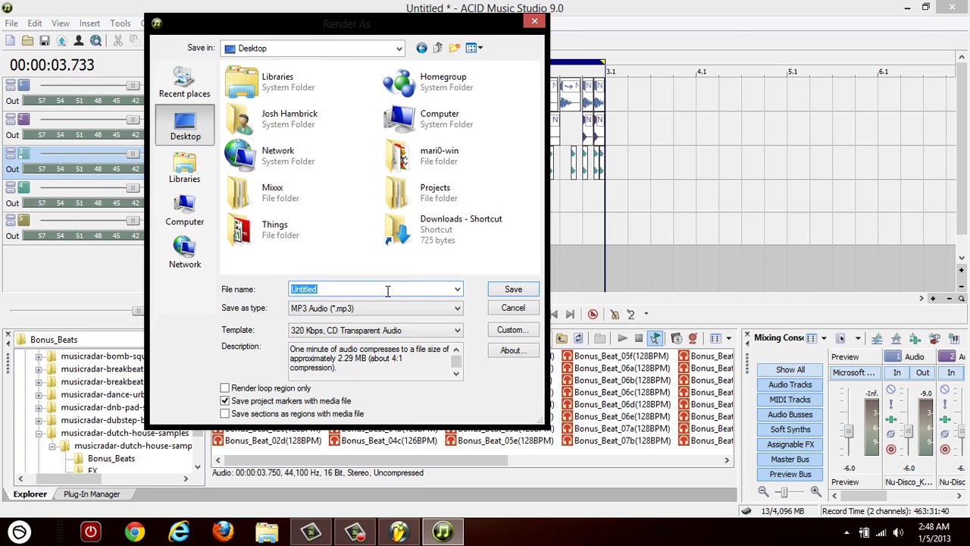
type("HouseLoop1_acid")
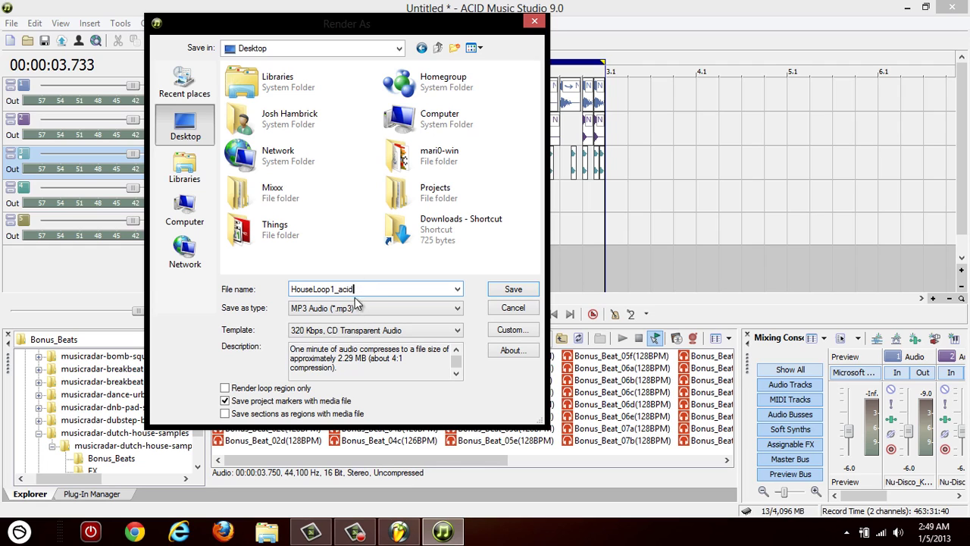
left_click(358, 307)
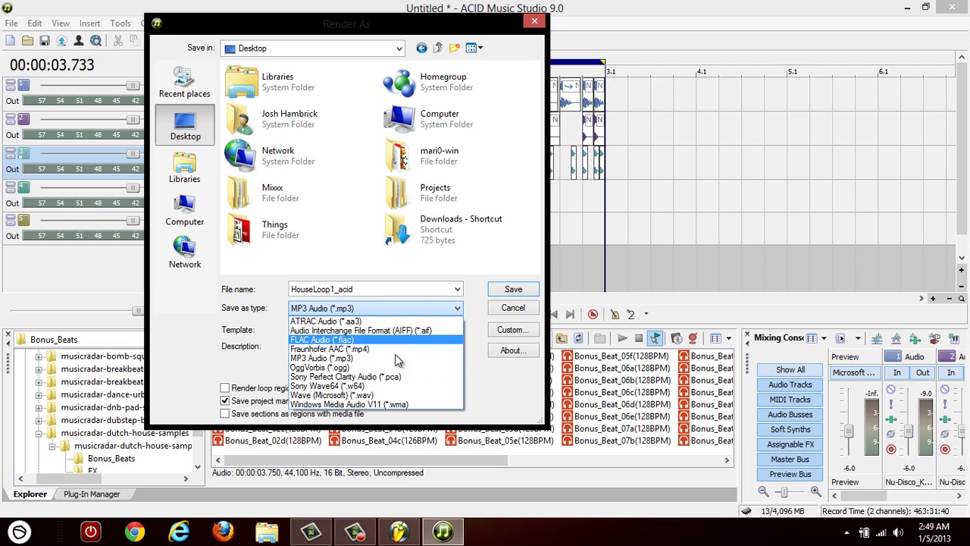
left_click(374, 394)
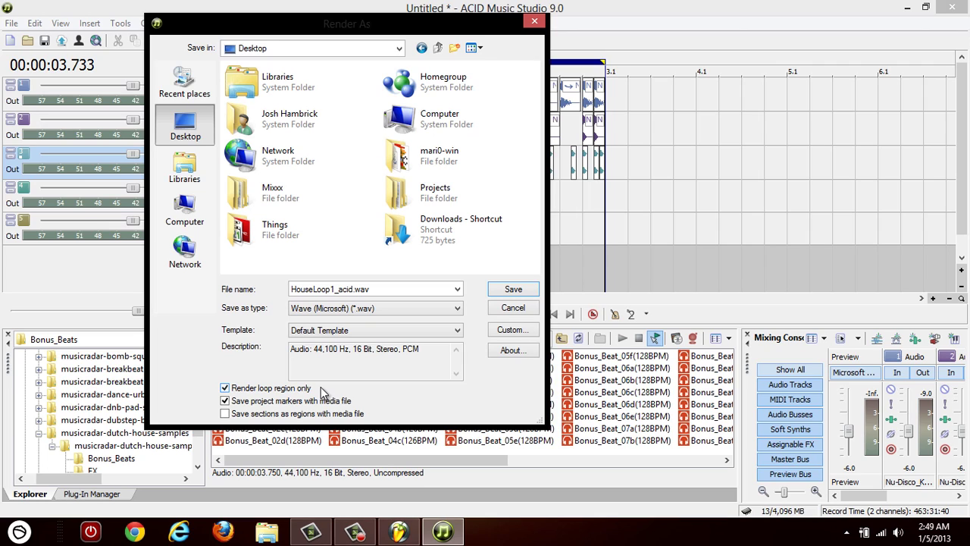
left_click(375, 311)
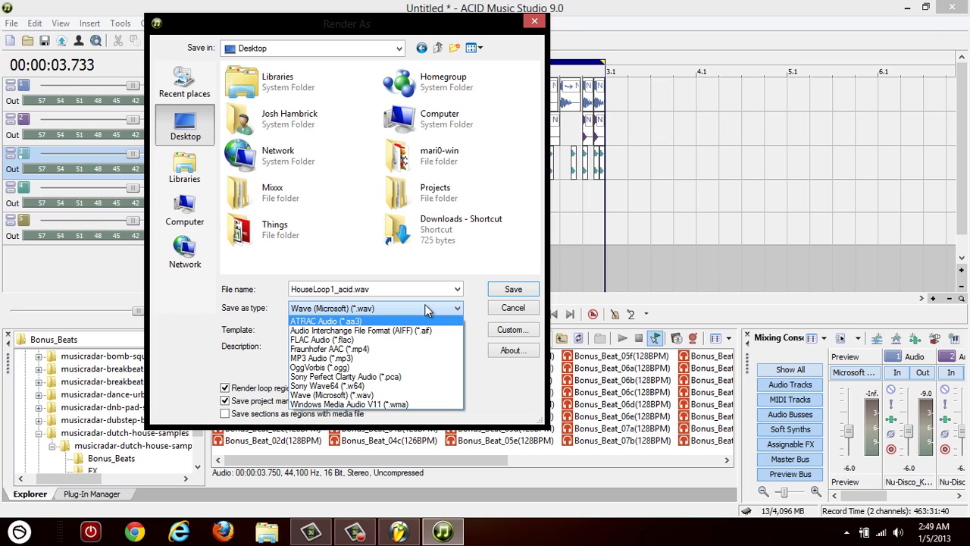
left_click(407, 397)
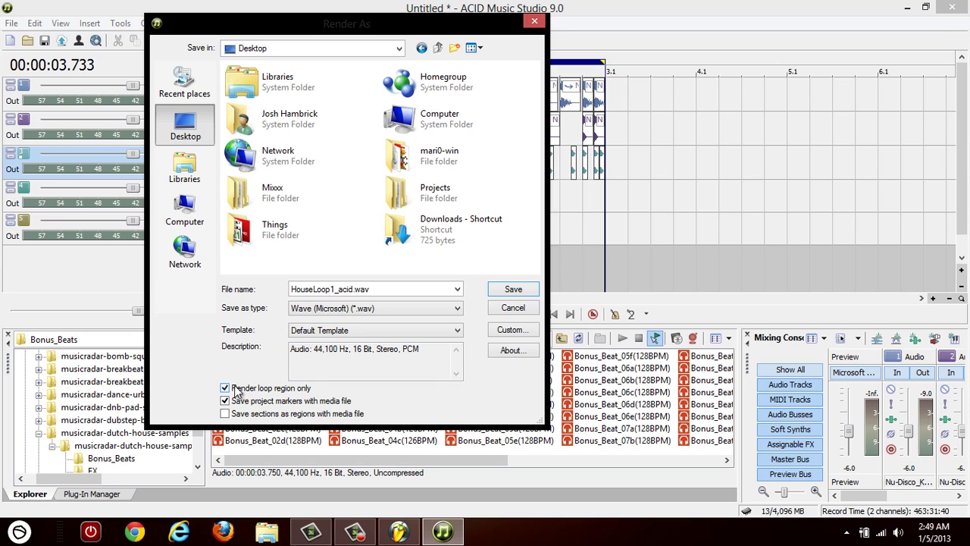
Check the loop region behind the render settings, render HouseLoop1_acid.wav and dismiss the render progress dialog.
left_click_drag(434, 22, 687, 87)
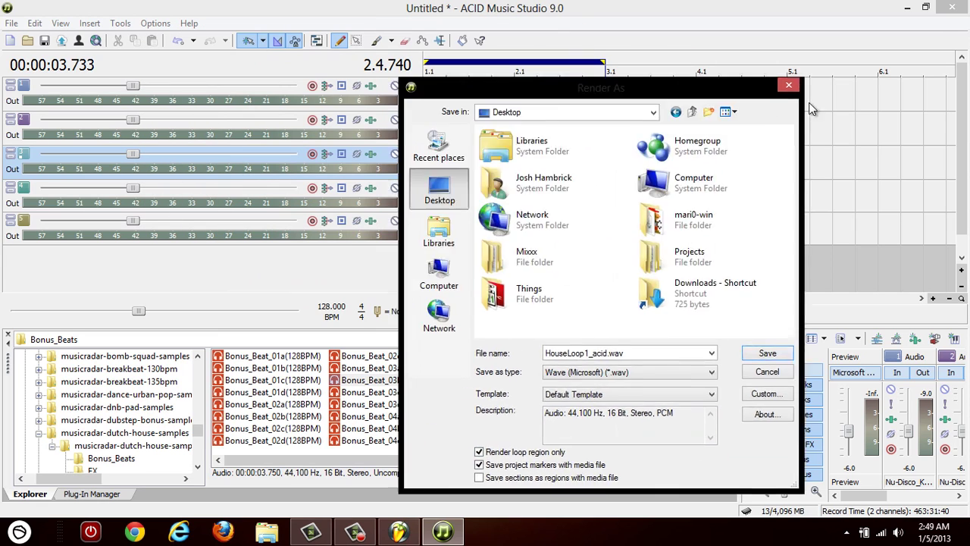
left_click_drag(811, 109, 878, 89)
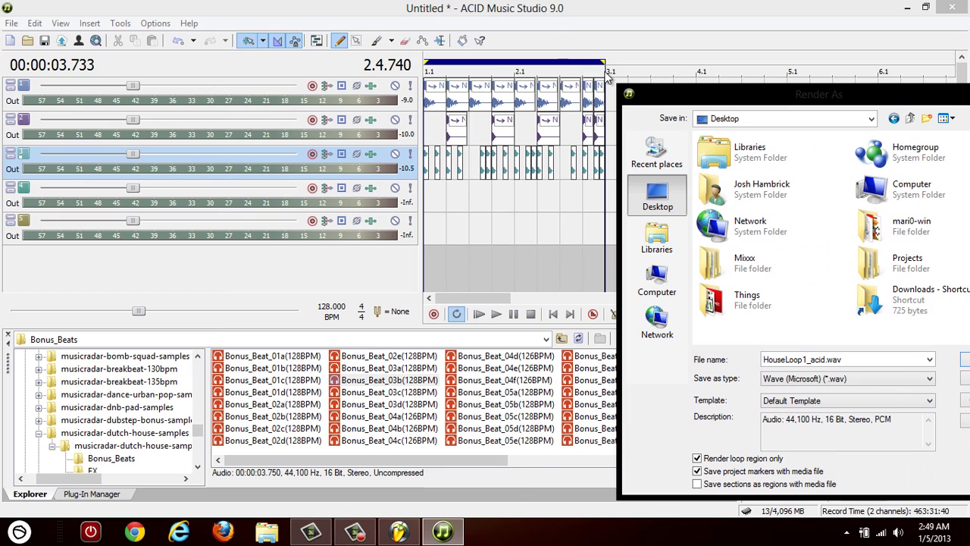
mouse_move(739, 97)
left_mouse_down()
mouse_move(617, 97)
mouse_move(723, 95)
left_mouse_up()
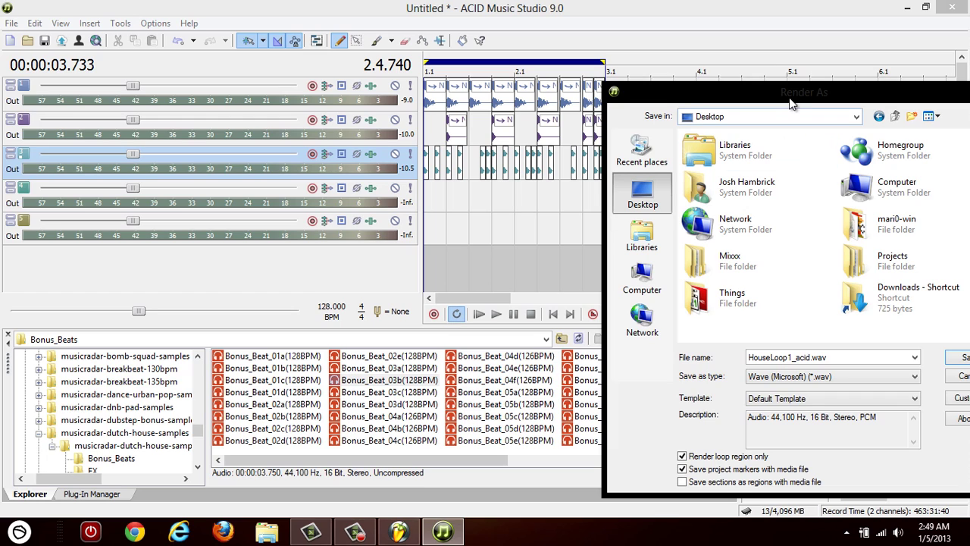
left_click_drag(790, 99, 757, 70)
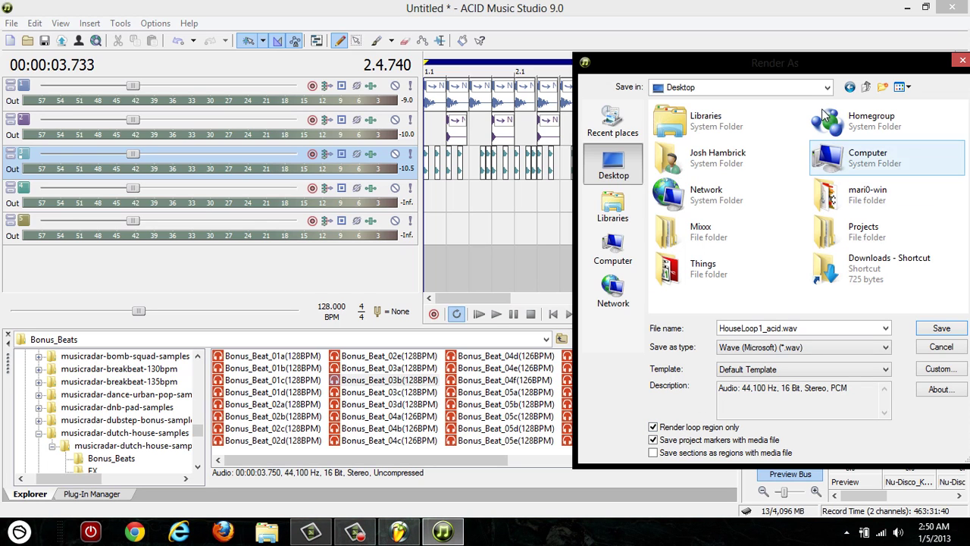
left_click_drag(782, 72, 381, 135)
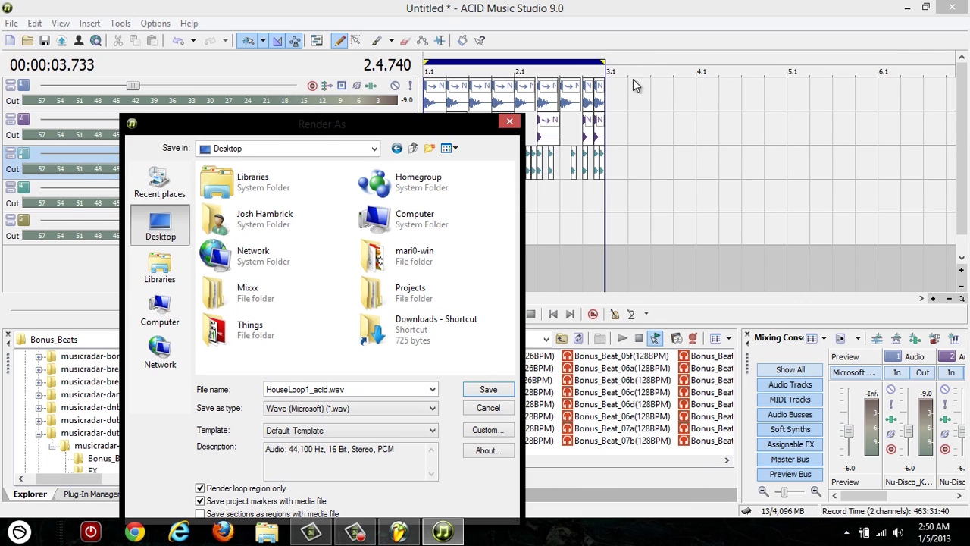
left_click_drag(349, 119, 509, 74)
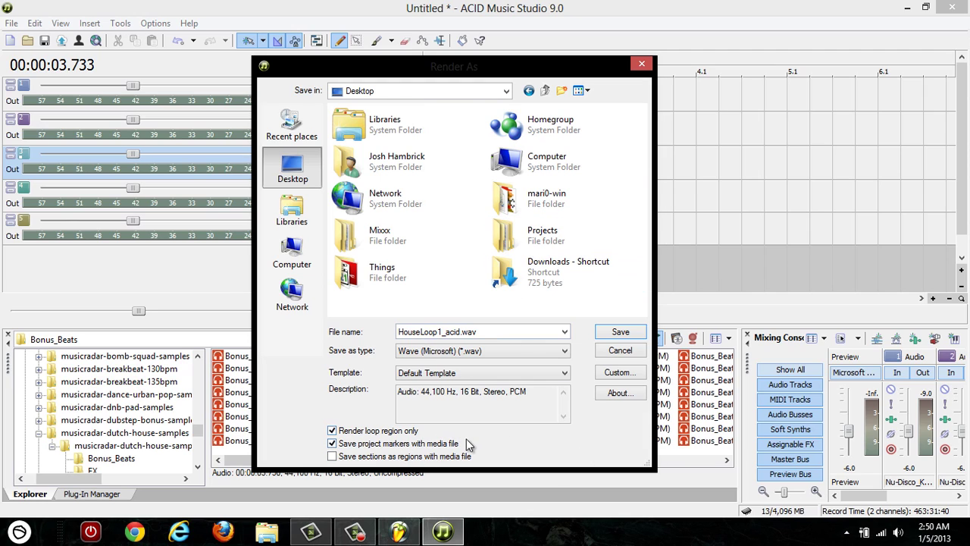
left_click(619, 335)
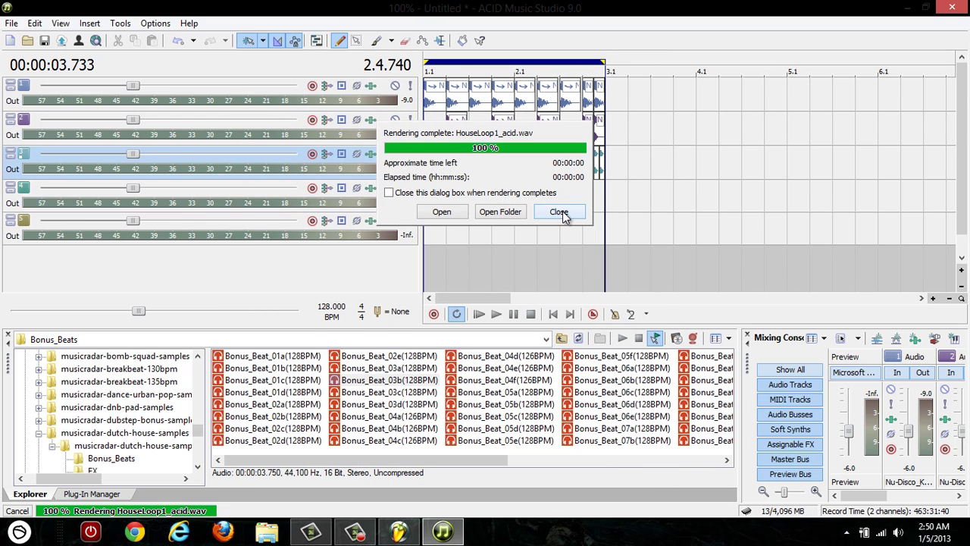
left_click(560, 211)
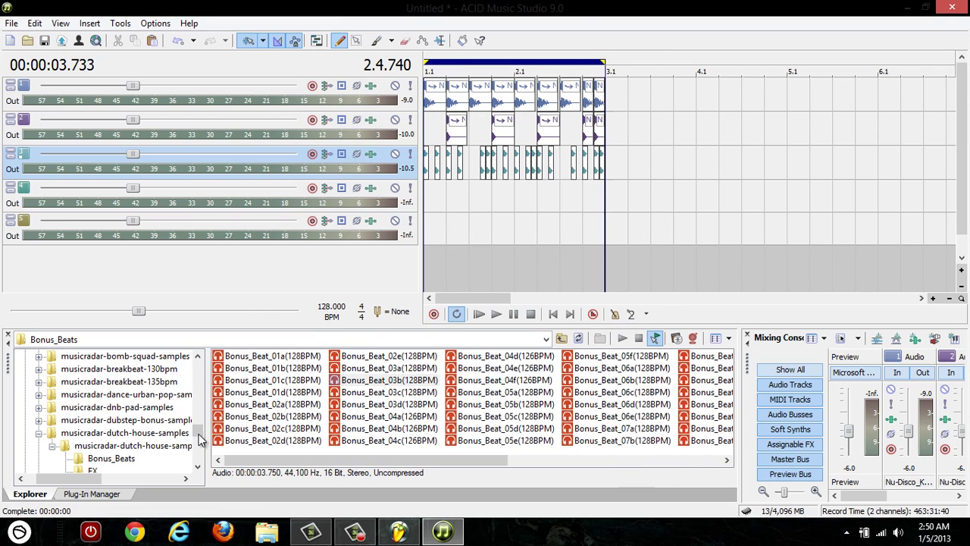
Collapse the My Computer and Projects folders, show the Desktop contents in the file browser and refresh the listing.
left_click_drag(199, 433, 206, 368)
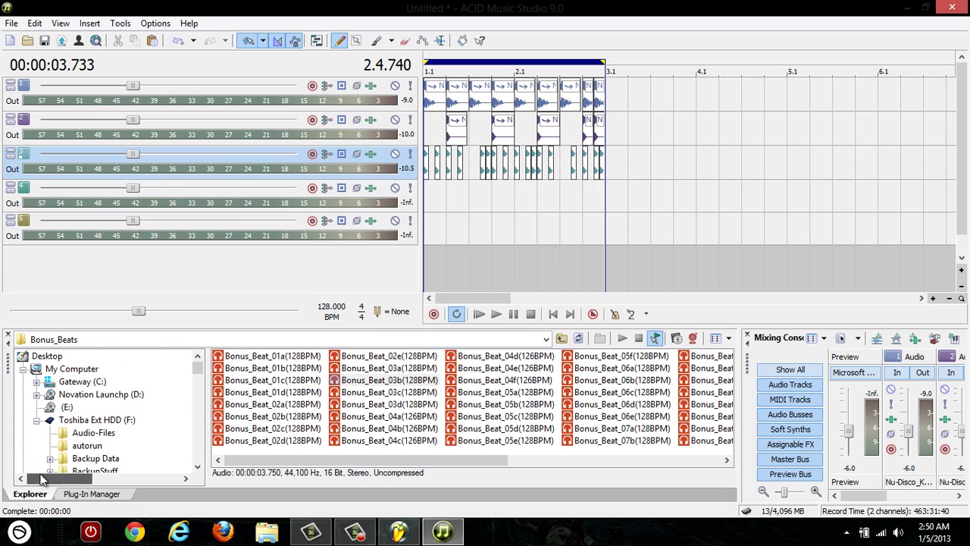
left_click(24, 370)
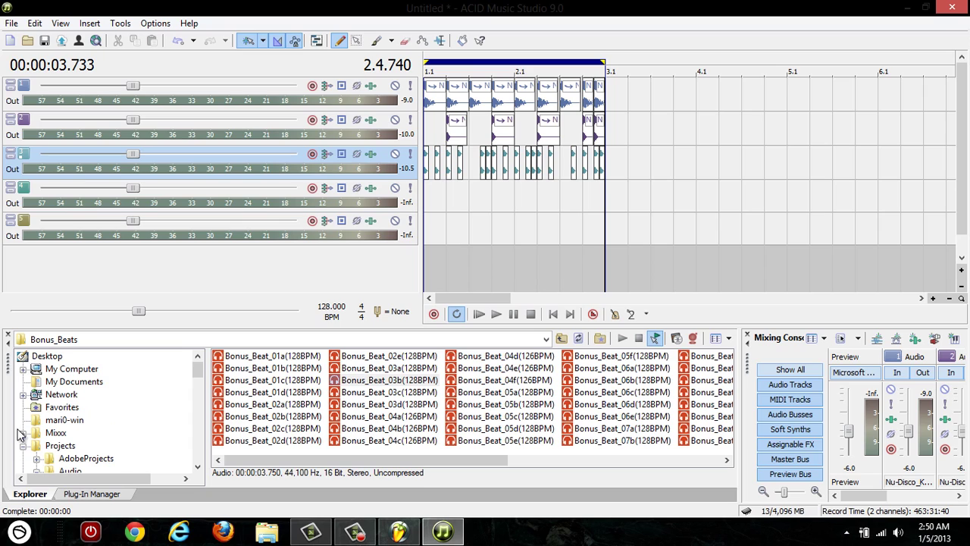
left_click(23, 447)
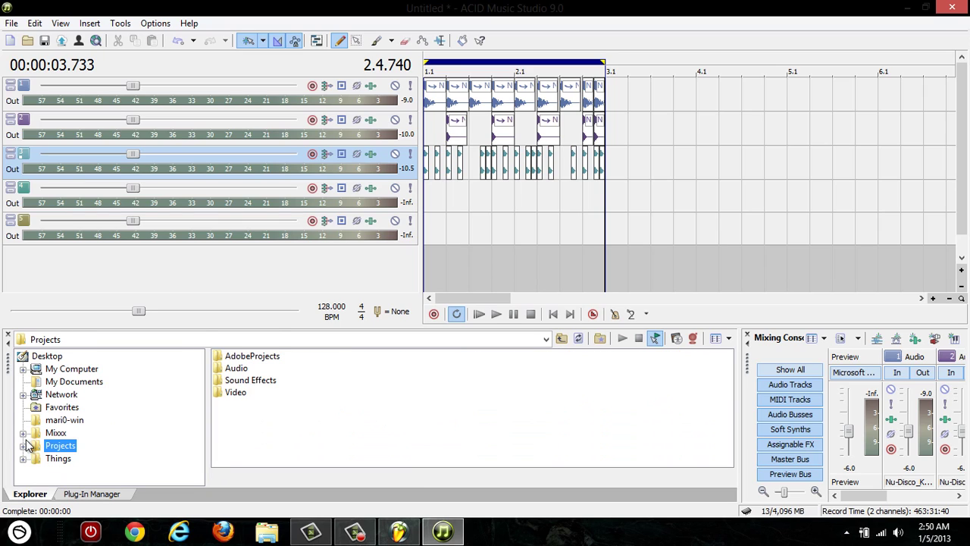
left_click(38, 356)
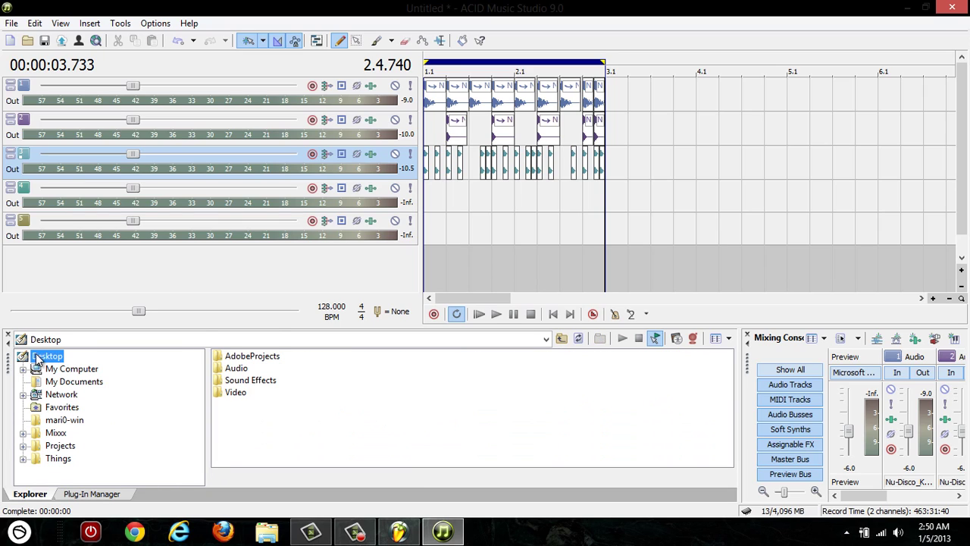
left_click(580, 339)
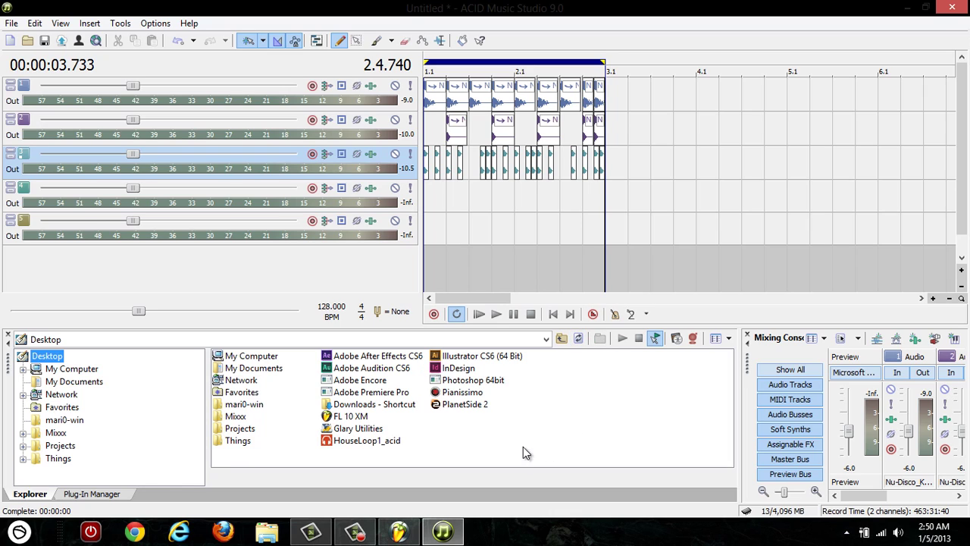
Preview the rendered HouseLoop1_acid loop, view the project key choices without changing them and stop playback.
left_click(393, 446)
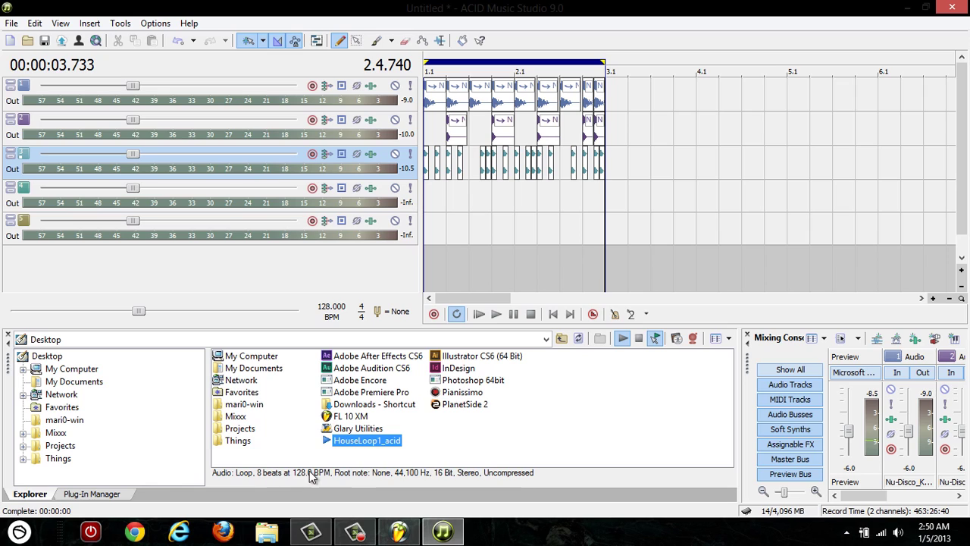
left_click(393, 313)
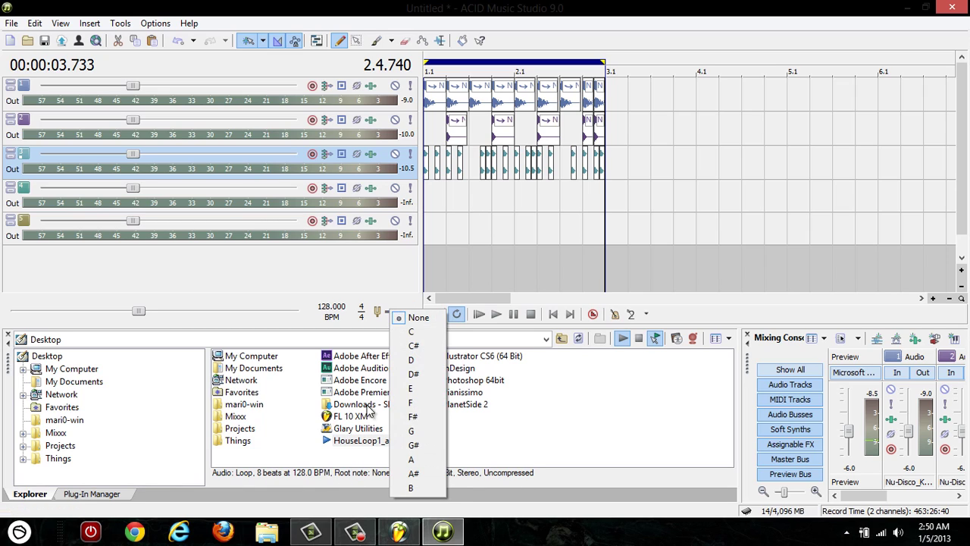
left_click(371, 306)
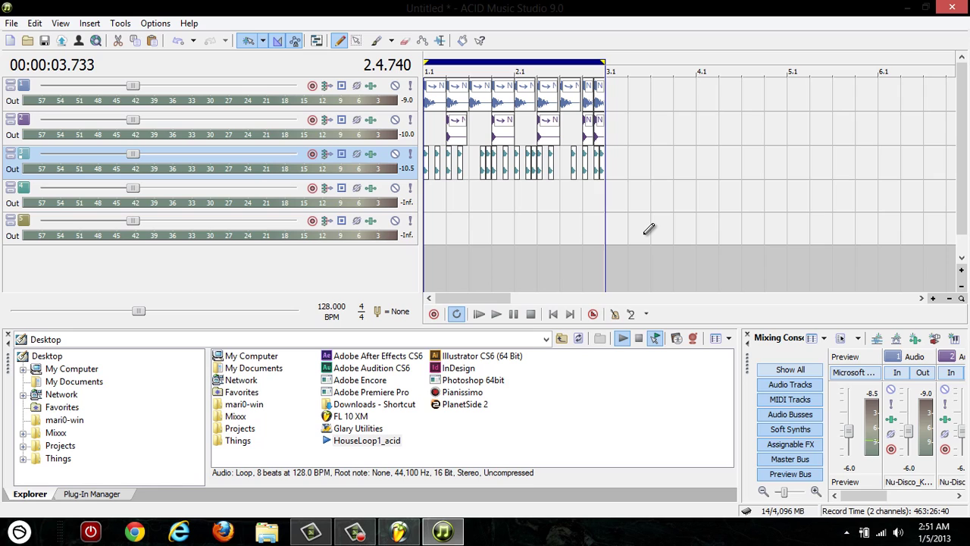
left_click(513, 316)
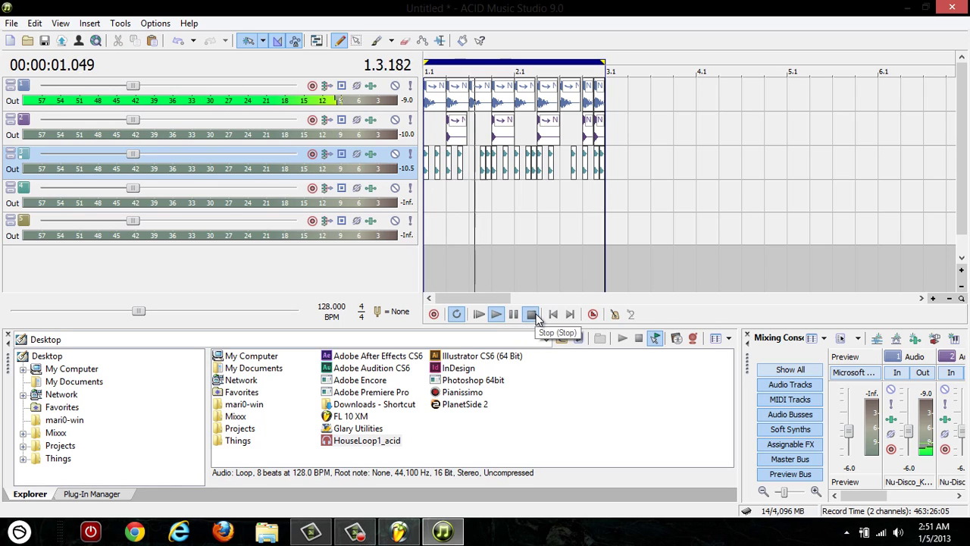
left_click(530, 313)
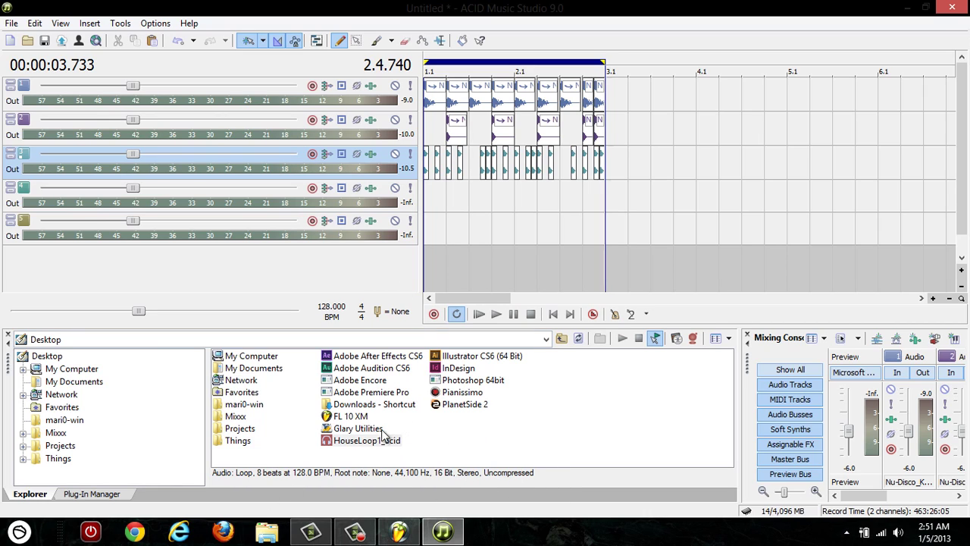
Add HouseLoop1_acid to the project as a new track and draw its clip from 1.1 to 5.1.
double_click(345, 439)
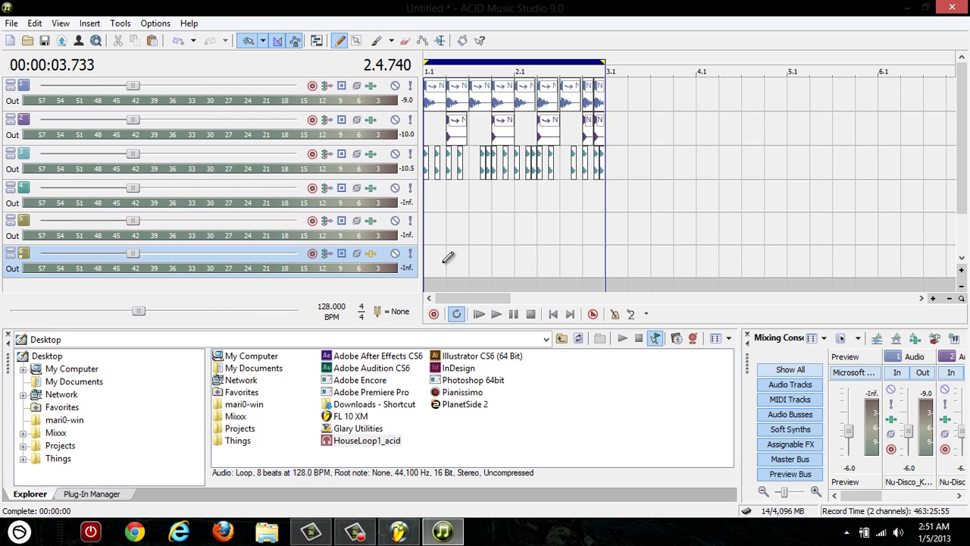
mouse_move(444, 256)
left_mouse_down()
mouse_move(632, 270)
mouse_move(909, 269)
mouse_move(787, 257)
left_mouse_up()
left_click(532, 267)
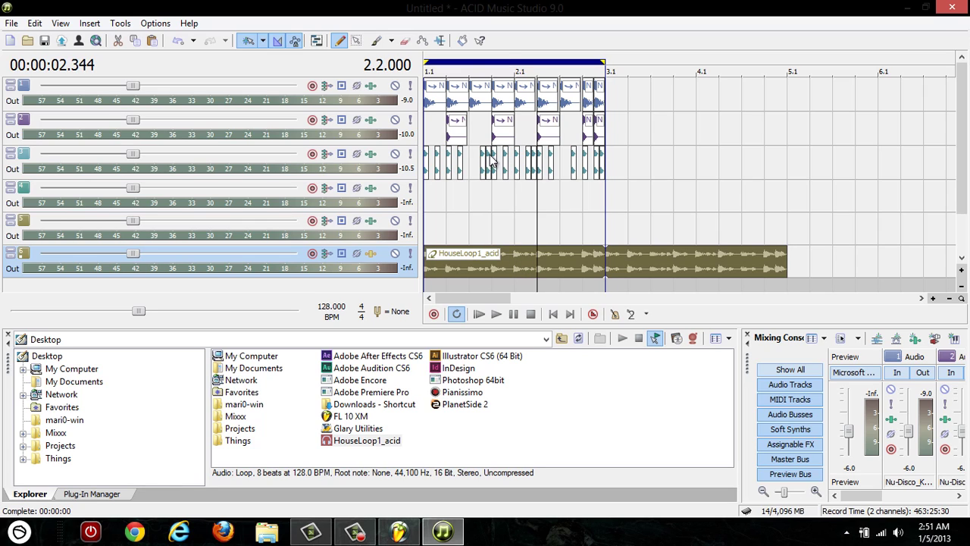
left_click(509, 256)
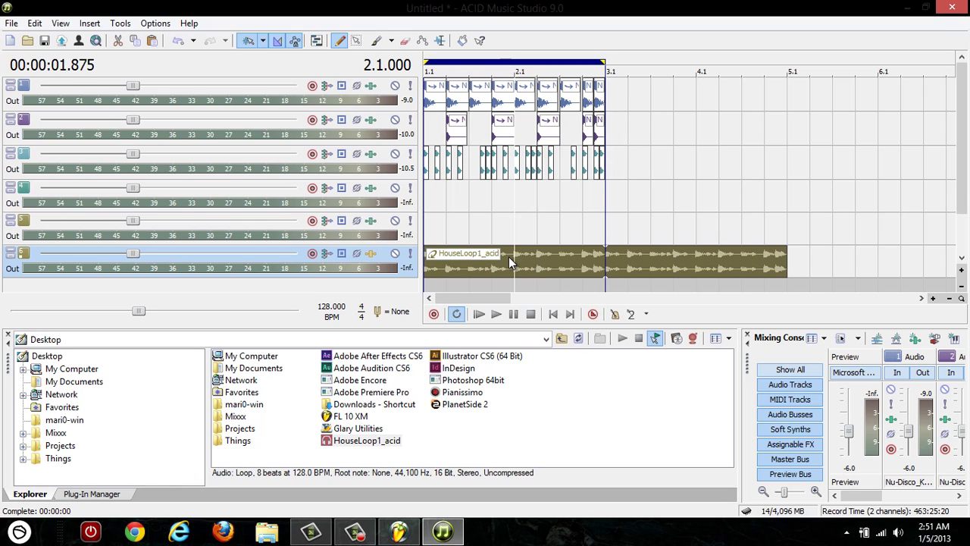
Solo the HouseLoop1_acid track, play it, turn off loop playback and stop.
left_click(452, 255)
left_click(410, 254)
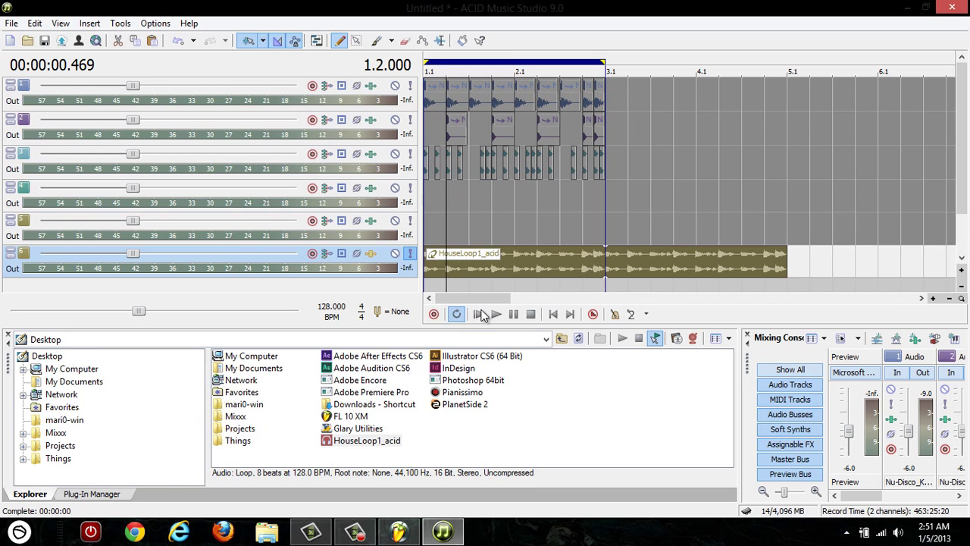
left_click(480, 314)
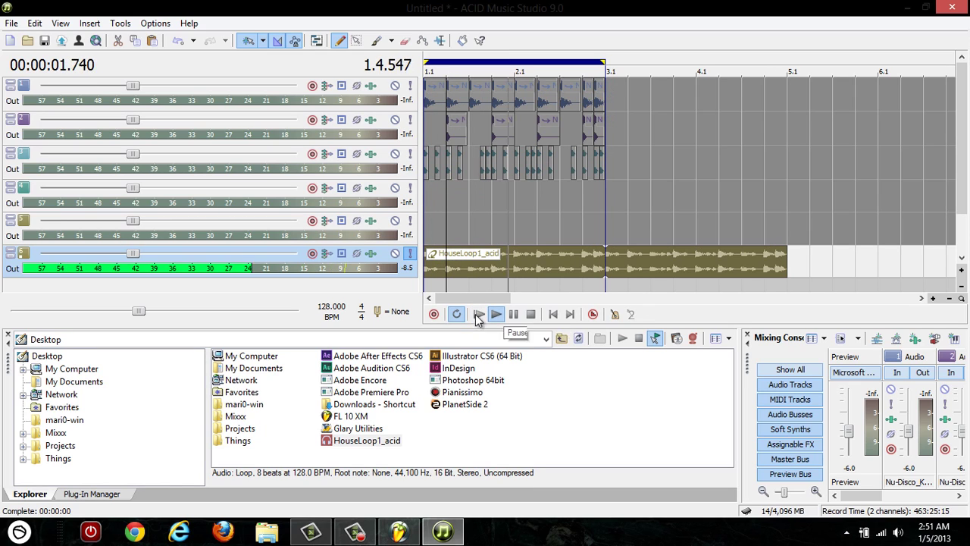
left_click(458, 314)
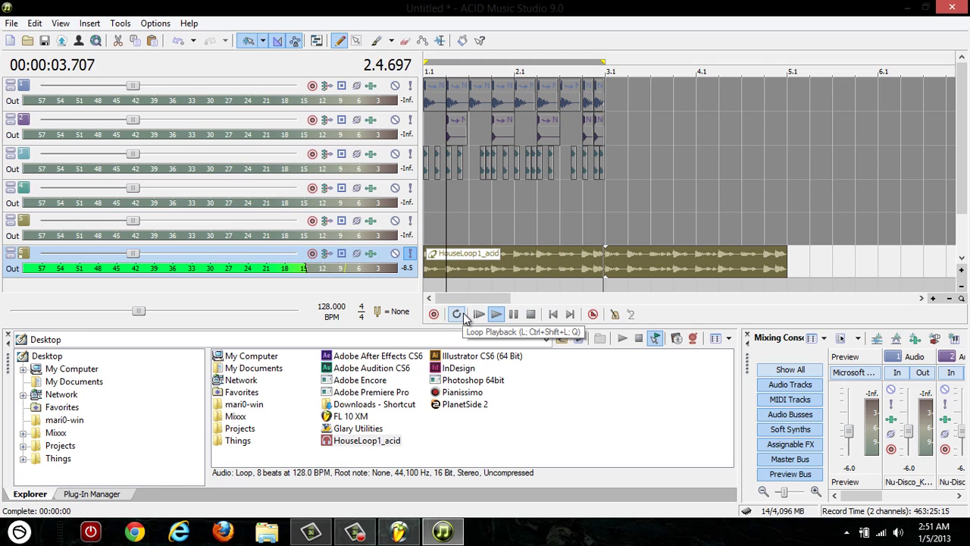
left_click(532, 322)
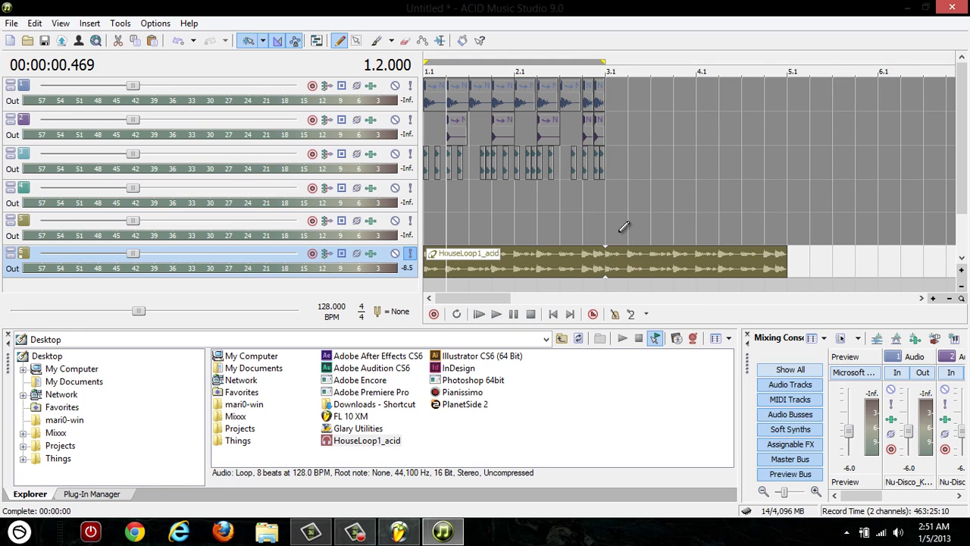
Turn loop playback back on and unsolo the HouseLoop1_acid track.
scroll(647, 249, "down", 3)
scroll(644, 253, "up", 2)
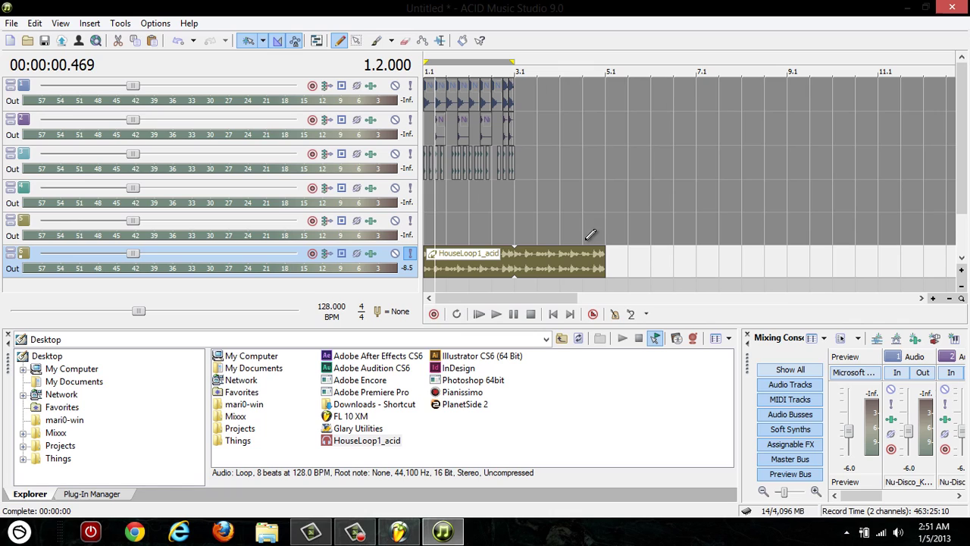
left_click(457, 314)
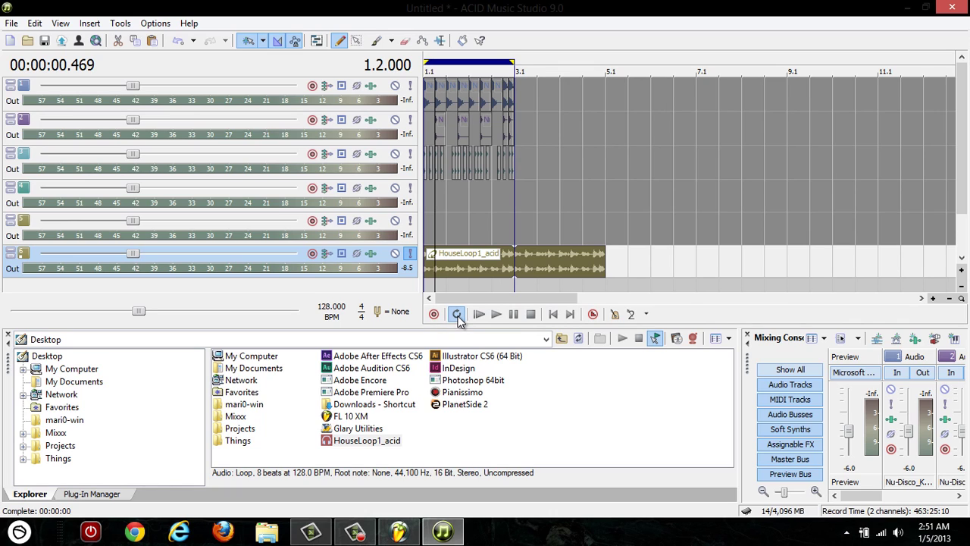
left_click(411, 254)
mouse_move(564, 220)
left_mouse_down()
mouse_move(633, 206)
mouse_move(770, 203)
left_mouse_up()
left_click_drag(654, 238, 692, 239)
key("Delete")
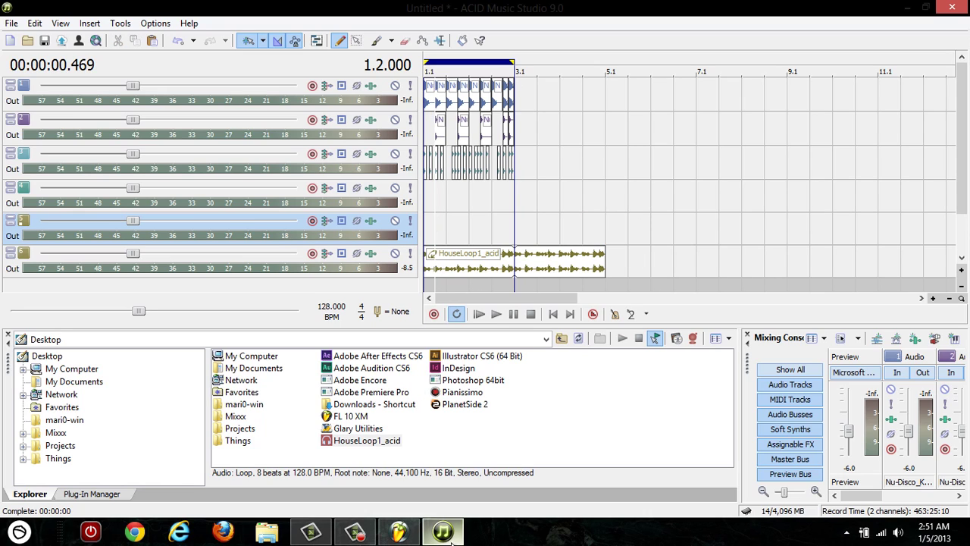
Switch to FL Studio, start a wave file export of Pattern 1 and choose the Desktop as the save location.
left_click(399, 532)
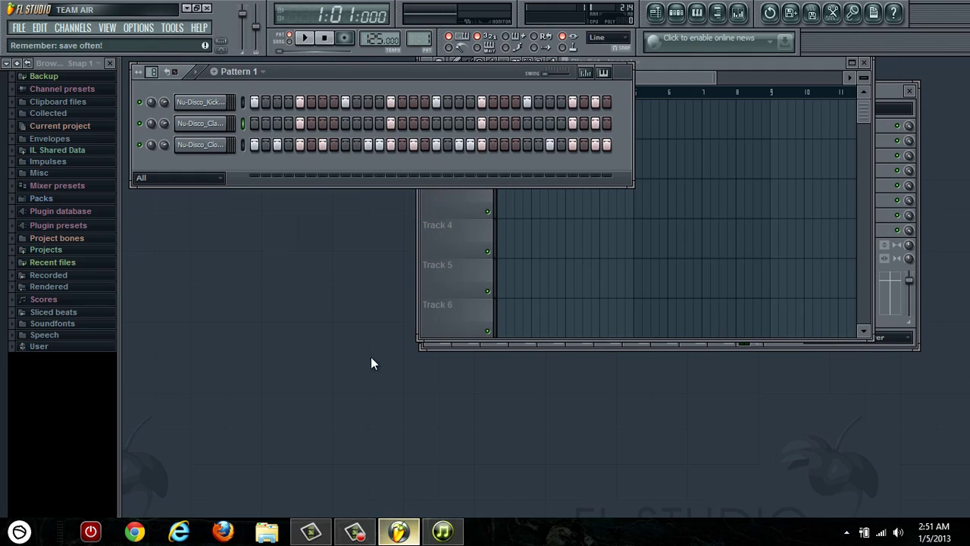
left_click(19, 28)
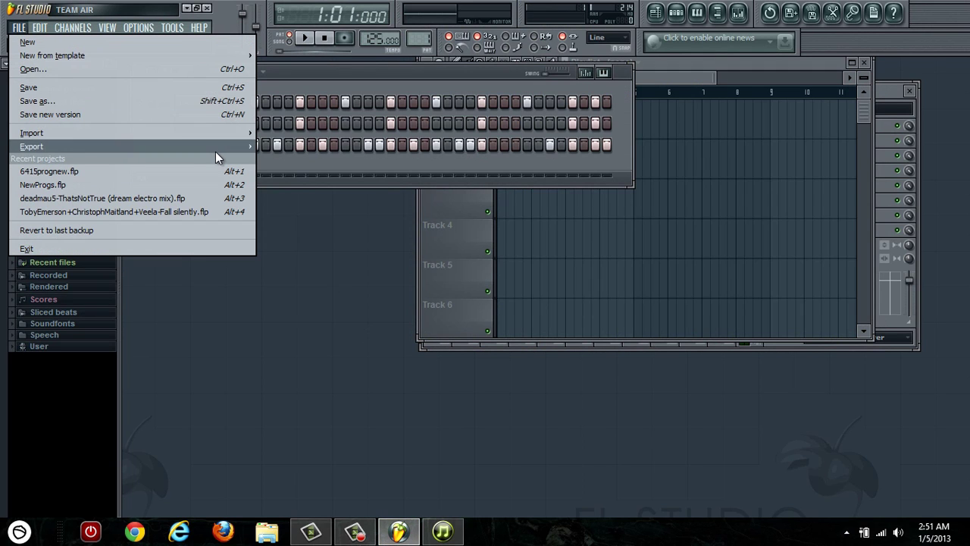
mouse_move(217, 149)
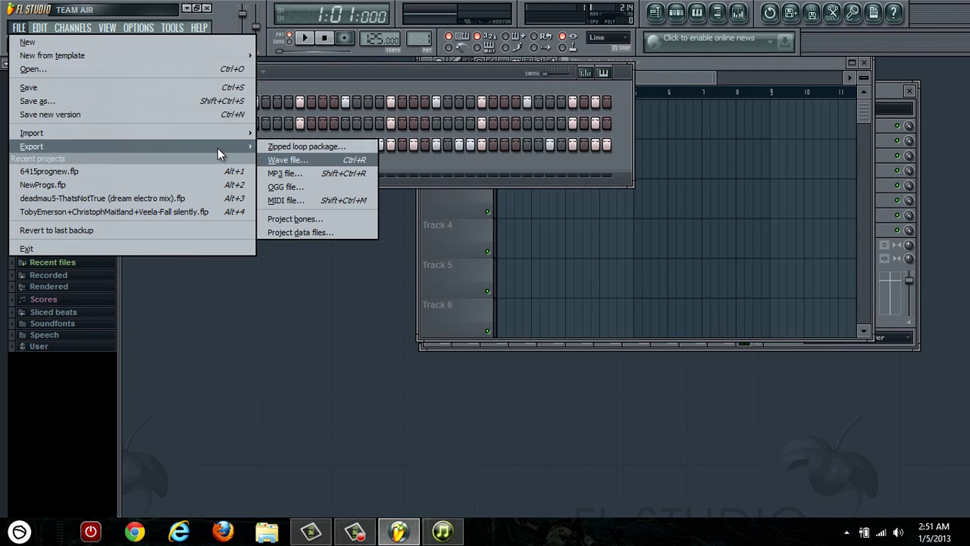
left_click(311, 171)
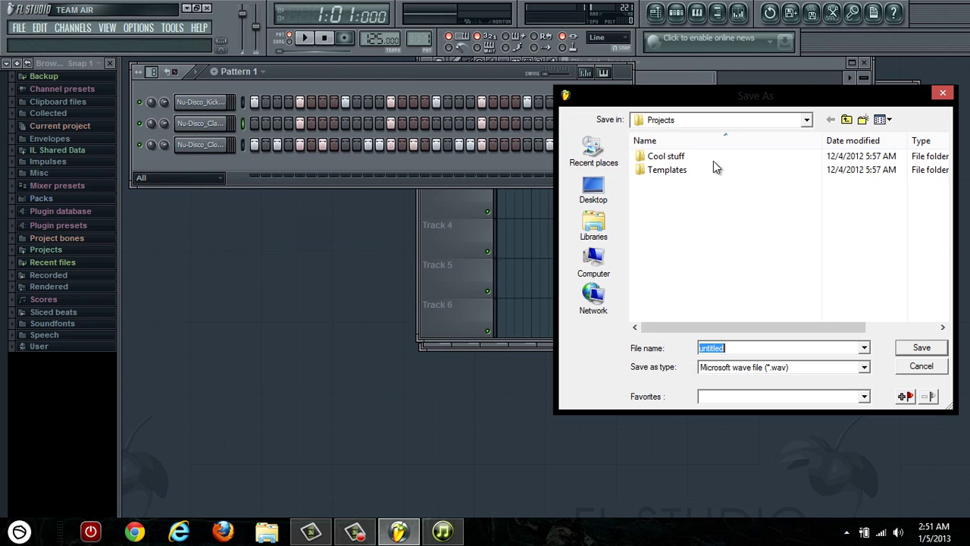
left_click(613, 196)
scroll(717, 280, "down", 5)
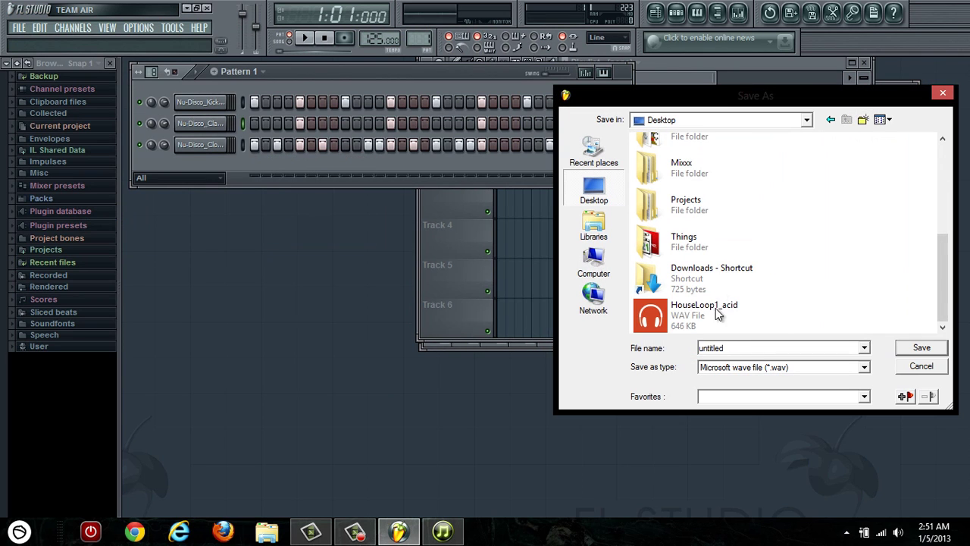
Name the export HouseLoop1_FLstudio, based on the existing HouseLoop1_acid file name, and save it as a Microsoft wave file.
left_click(717, 312)
left_click(788, 347)
left_click(788, 347)
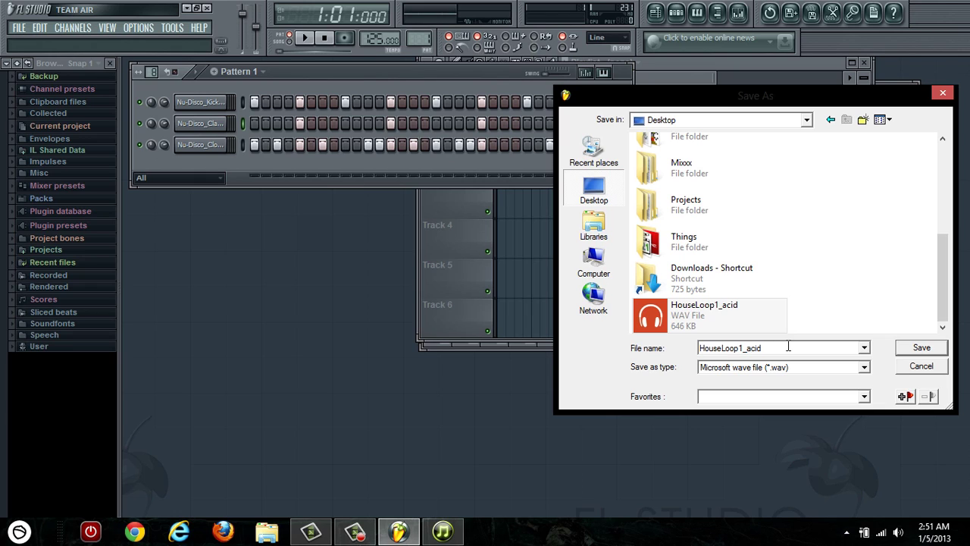
key("BackSpace")
key("BackSpace")
key("BackSpace")
type("F")
key("Return")
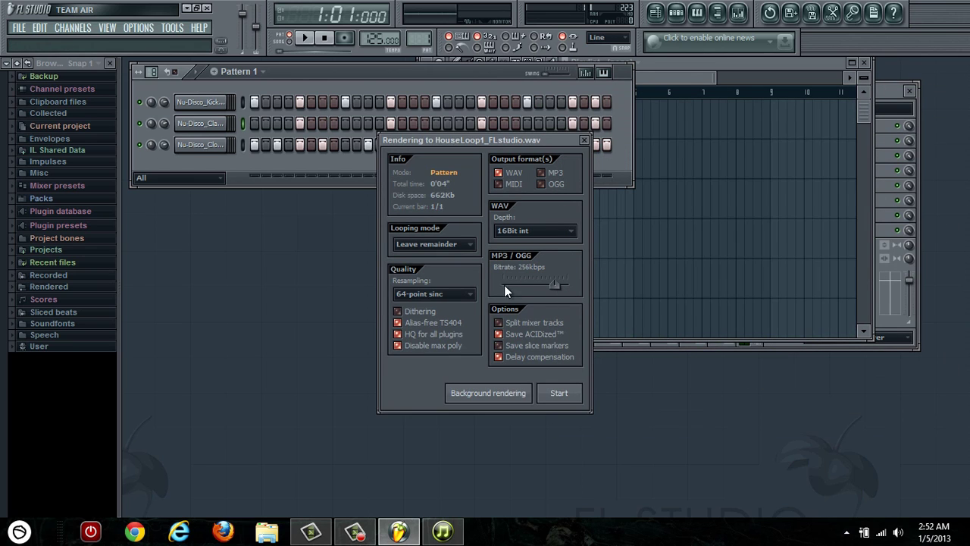
Review the bit depth and resampling choices, keep 16Bit int and 64-point sinc, and start rendering HouseLoop1_FLstudio.wav.
left_click(521, 230)
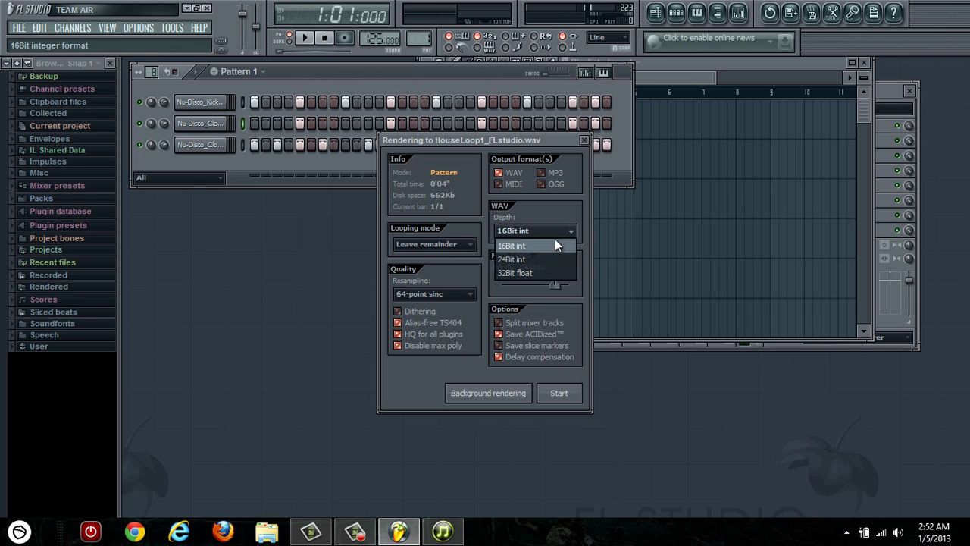
left_click(561, 244)
left_click(558, 231)
left_click(552, 243)
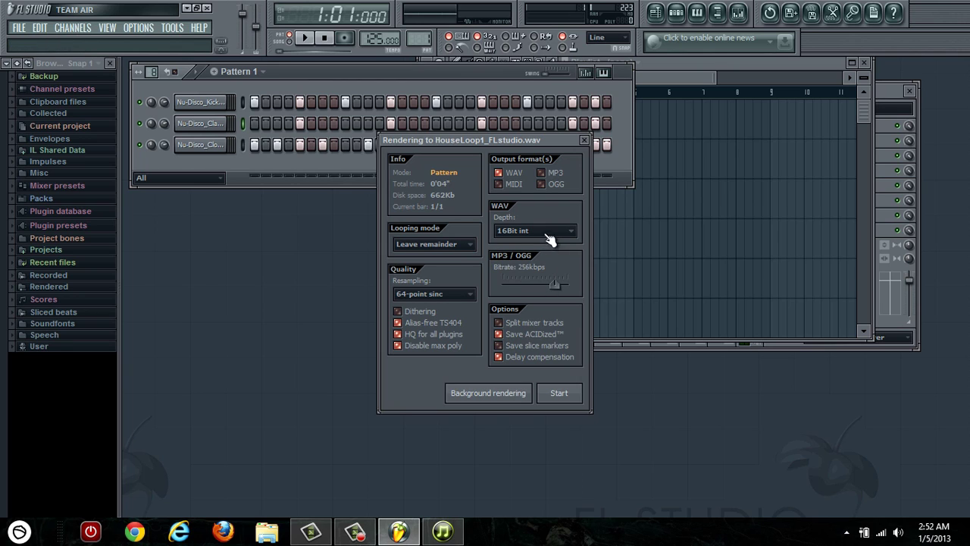
left_click(457, 295)
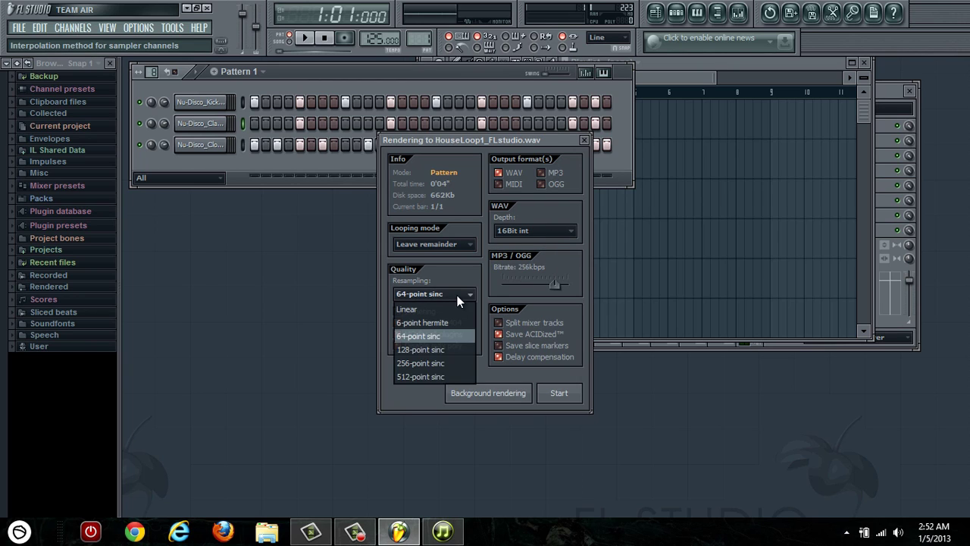
left_click(461, 298)
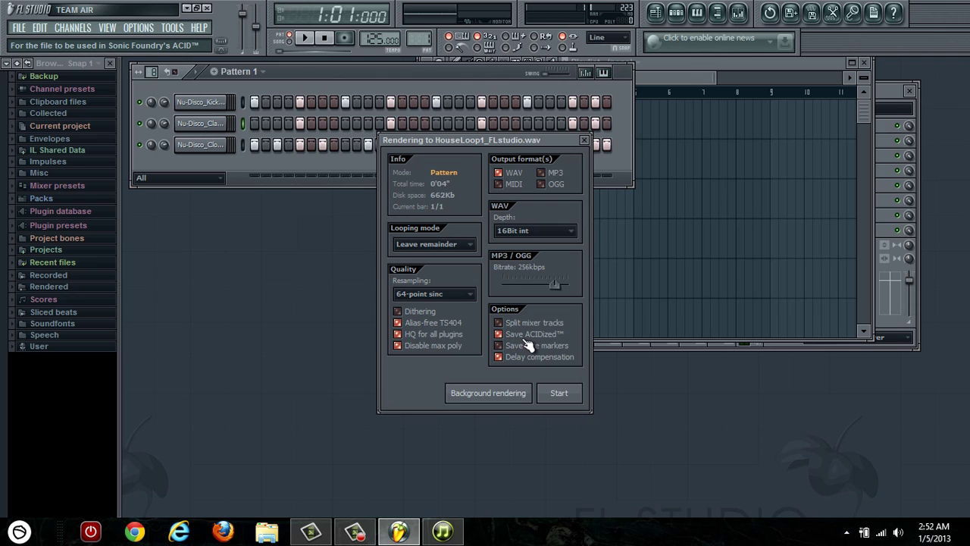
left_click(559, 393)
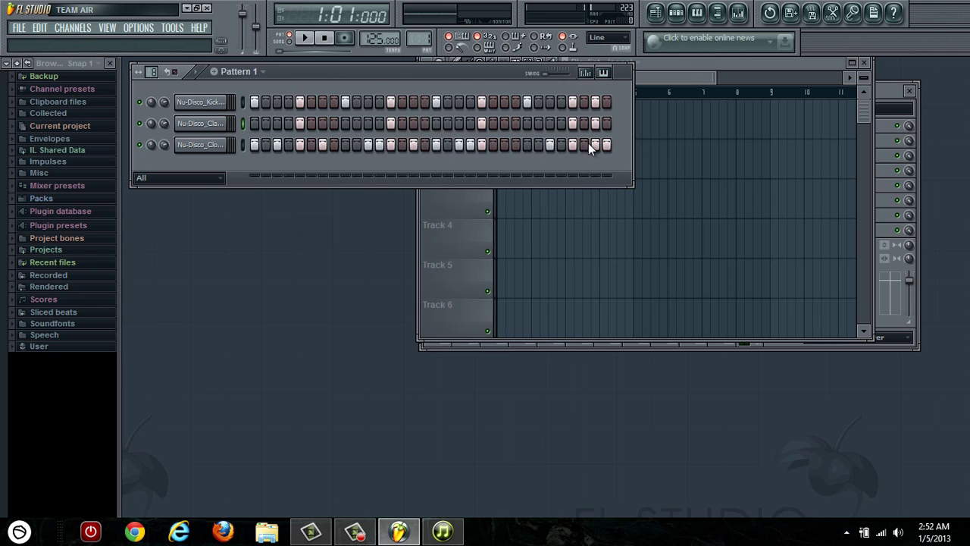
Set the project tempo to 128 BPM, view the export format choices and leave them without exporting.
left_click_drag(363, 38, 378, 35)
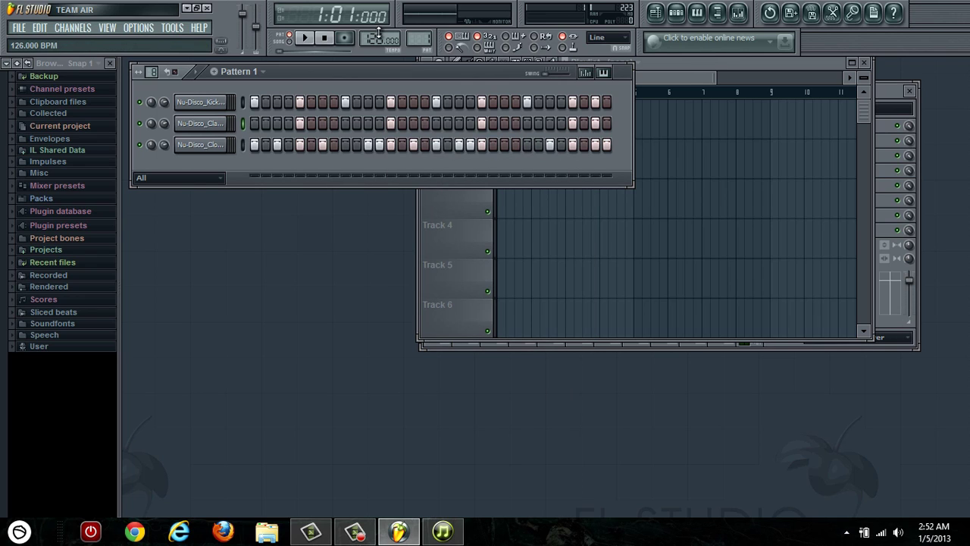
left_click(21, 28)
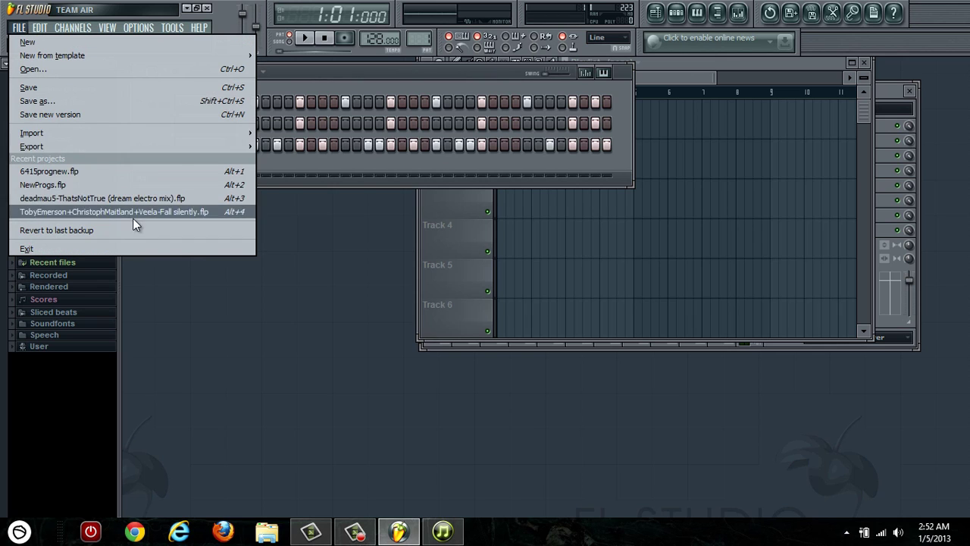
mouse_move(185, 144)
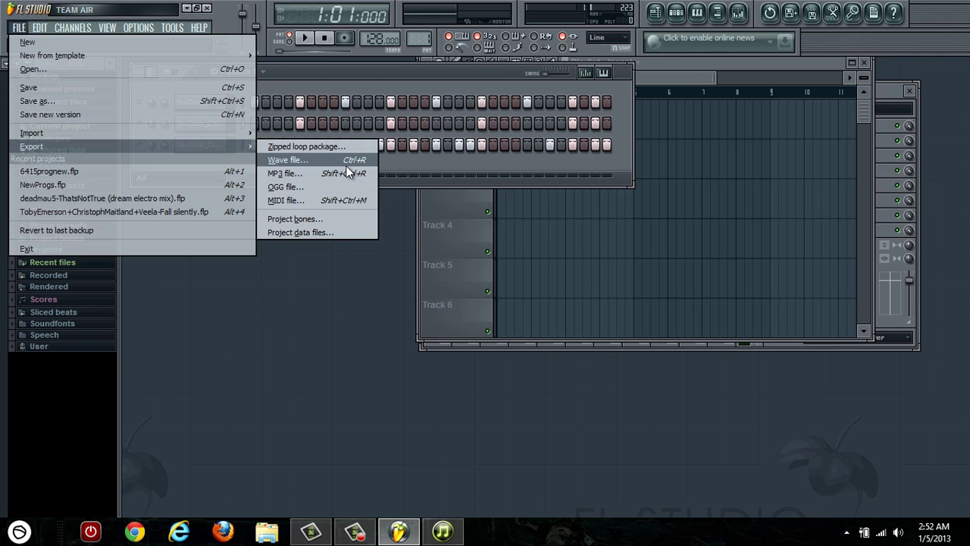
left_click(375, 320)
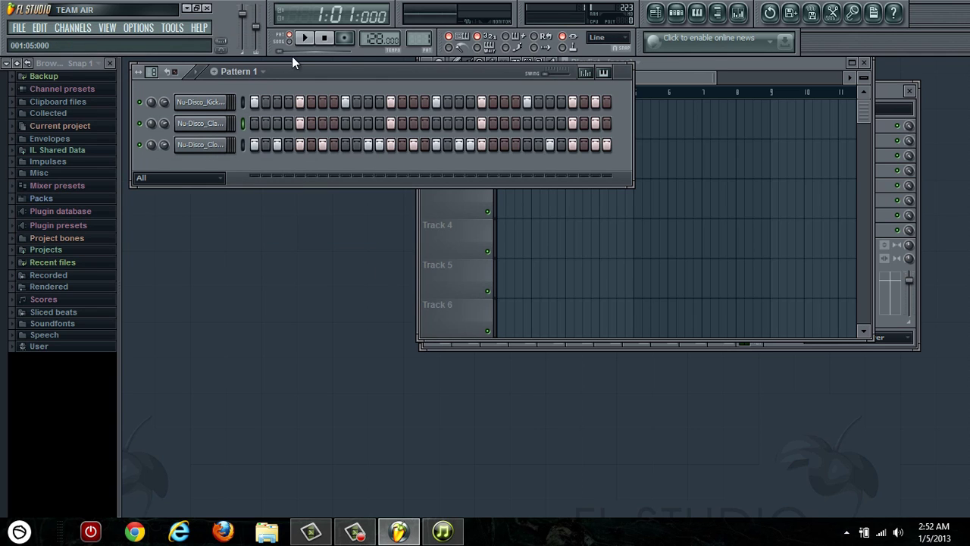
Place two Pattern 1 clips back to back on Track 1 of the playlist, filling bar 1 up to bar 5.
left_click(302, 38)
left_click(700, 138)
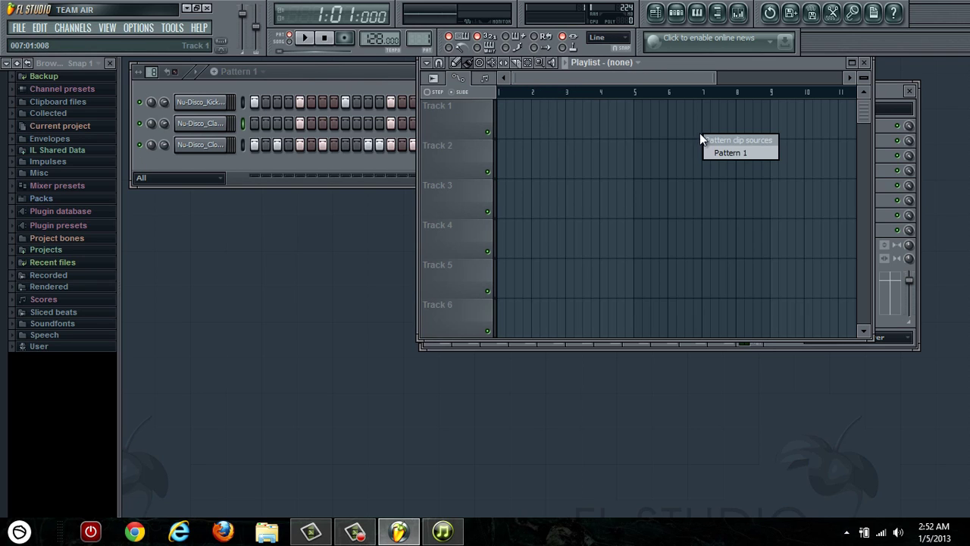
left_click(505, 118)
left_click(537, 134)
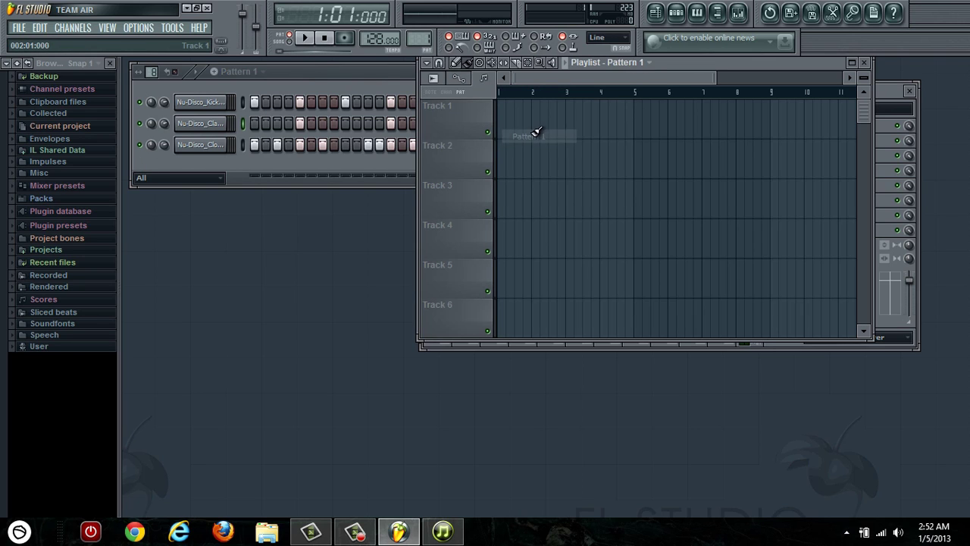
left_click_drag(508, 113, 758, 129)
right_click(757, 129)
left_click(501, 118)
left_click(567, 115)
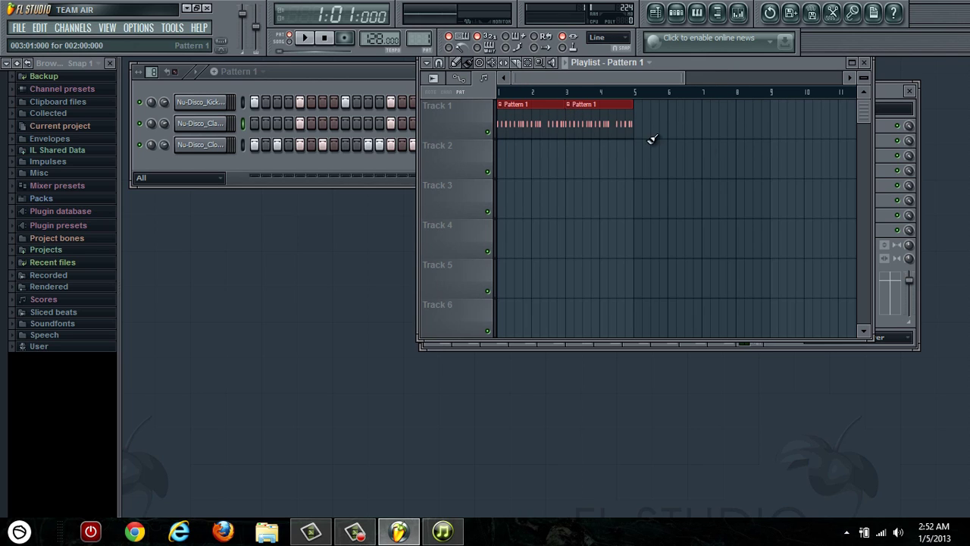
Demonstrate the pattern/song mode switch, bringing the Pattern 1 step sequencer and the playlist to the front in turn.
left_click(290, 42)
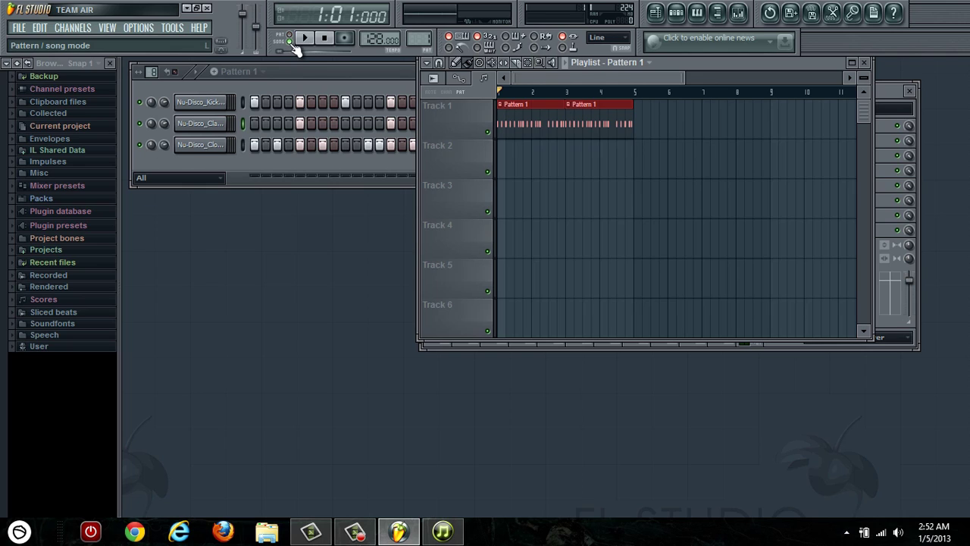
left_click(295, 39)
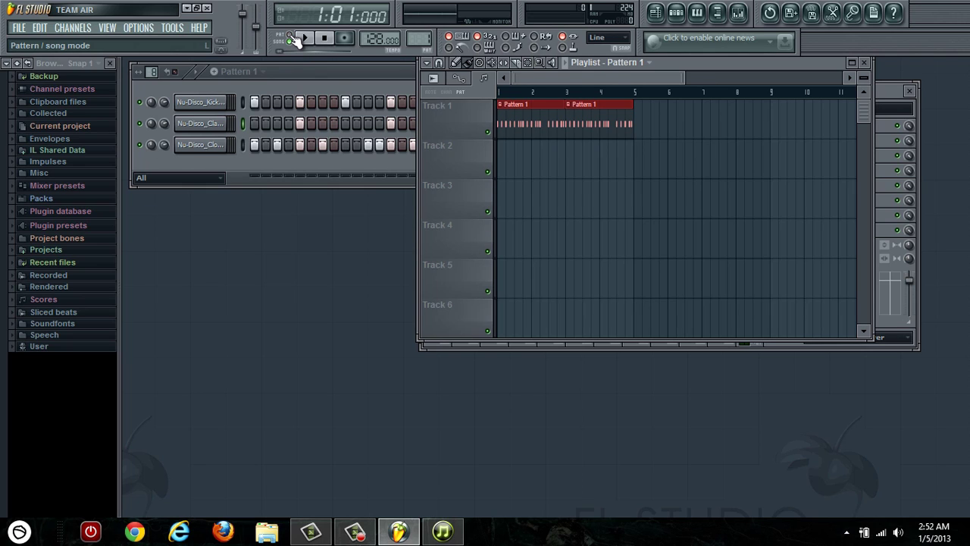
left_click(278, 71)
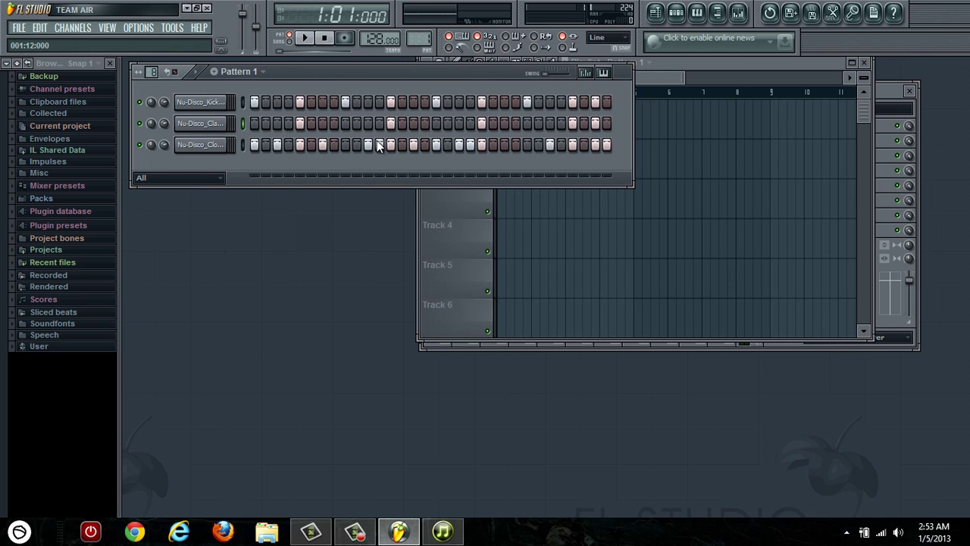
left_click(705, 67)
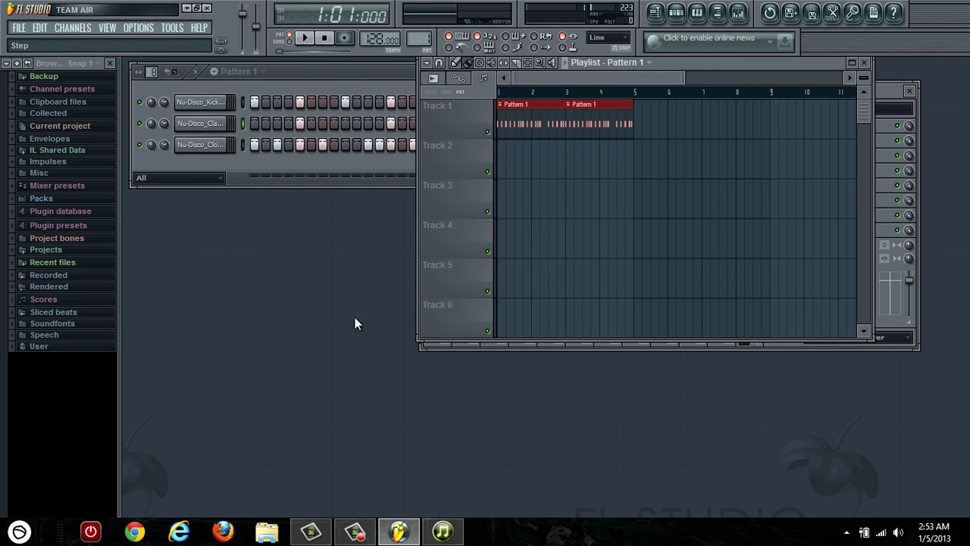
left_click(281, 38)
View the export formats with the playlist in front, leave them without exporting and bring the Pattern 1 step sequencer forward.
left_click(19, 28)
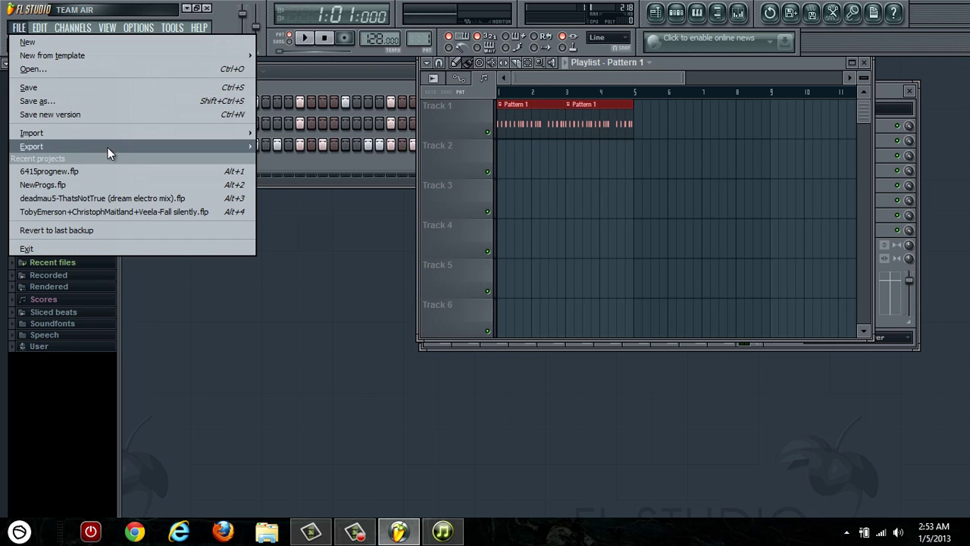
mouse_move(107, 147)
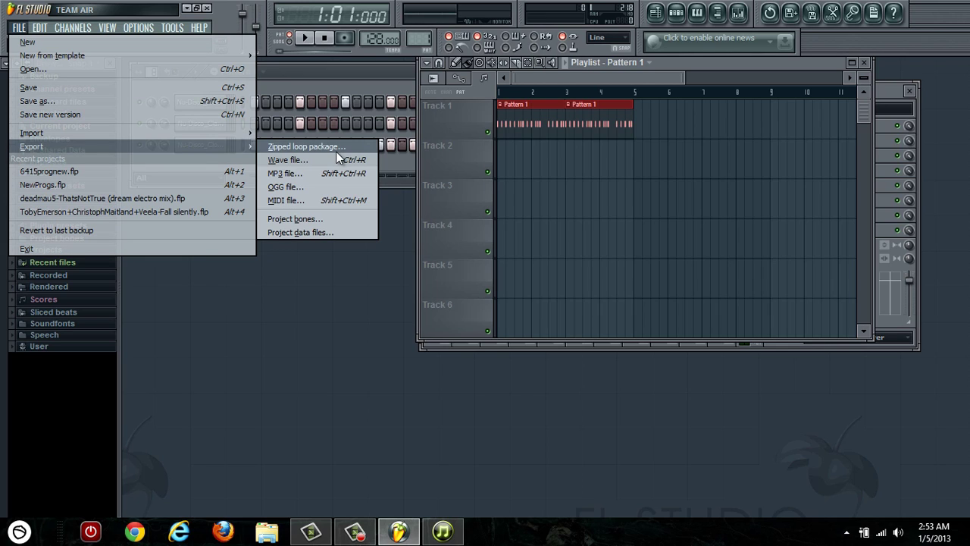
left_click(386, 67)
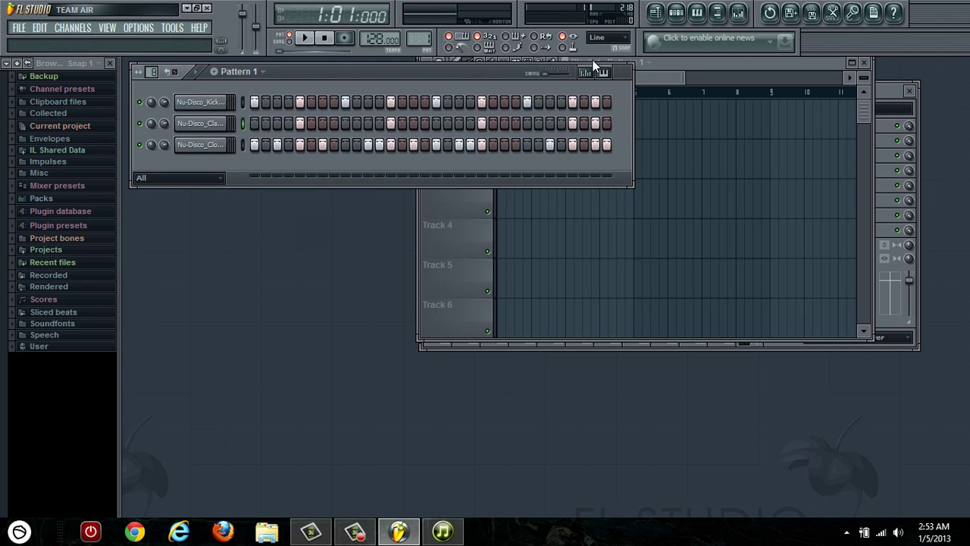
Start exporting the Pattern 1 beat as a wave file and choose the Desktop as the save location.
mouse_move(427, 42)
left_mouse_down()
mouse_move(430, 428)
mouse_move(432, 51)
mouse_move(431, 59)
left_mouse_up()
left_click(19, 27)
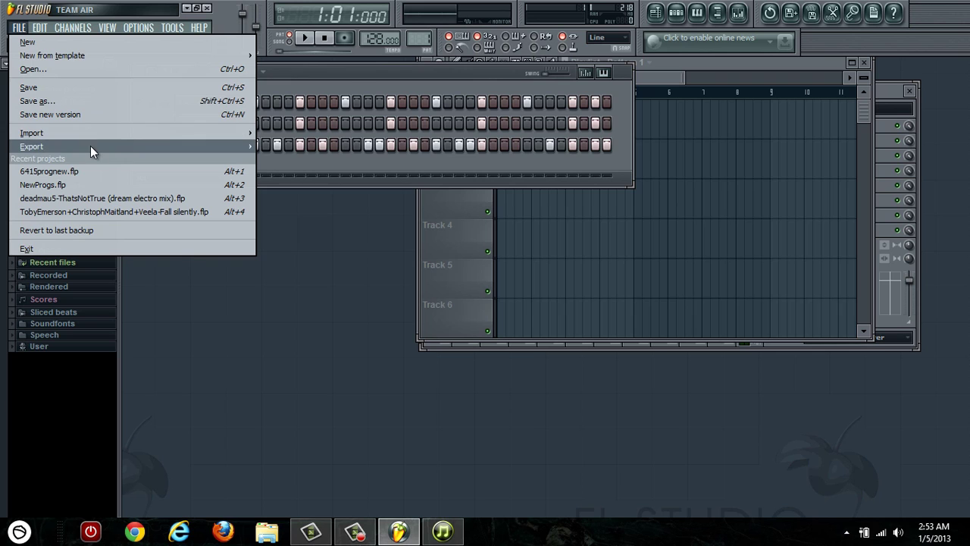
mouse_move(91, 146)
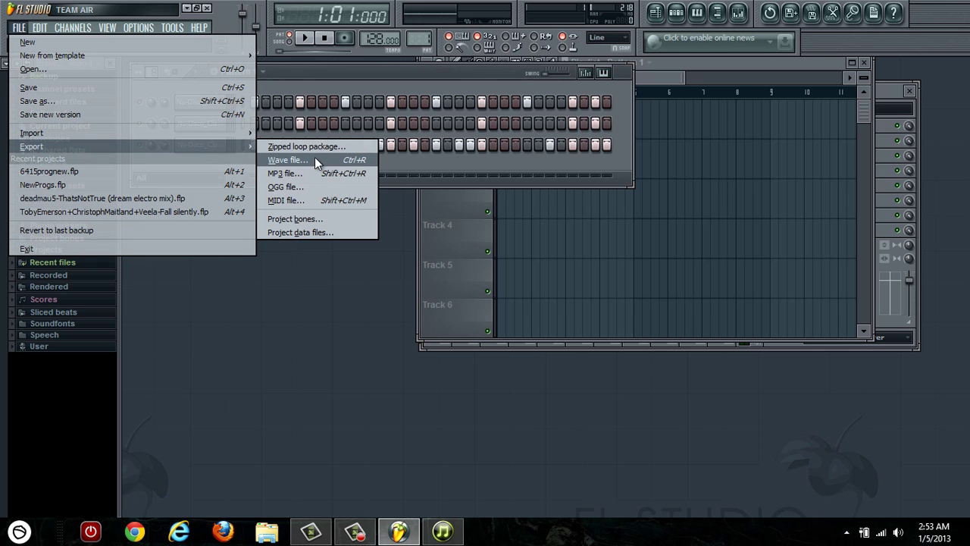
left_click(316, 162)
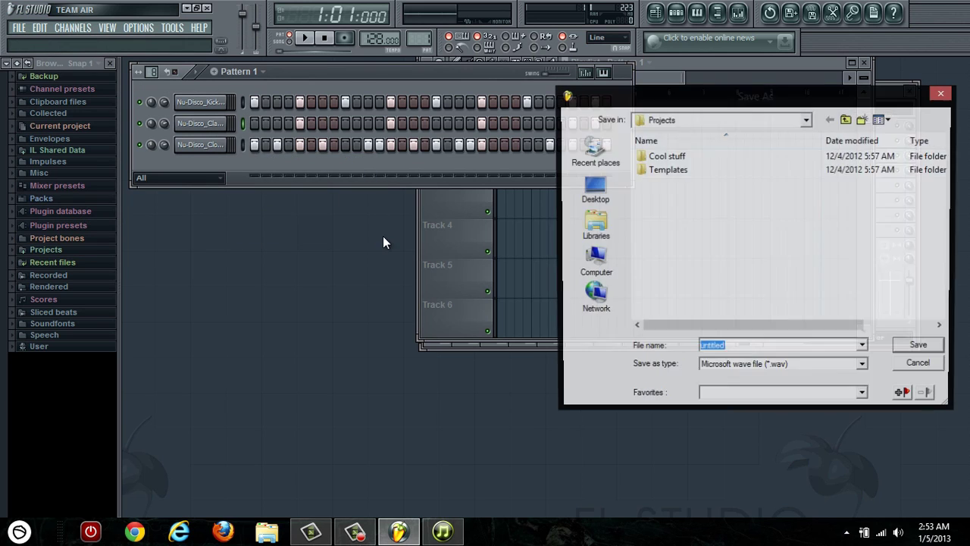
left_click(593, 191)
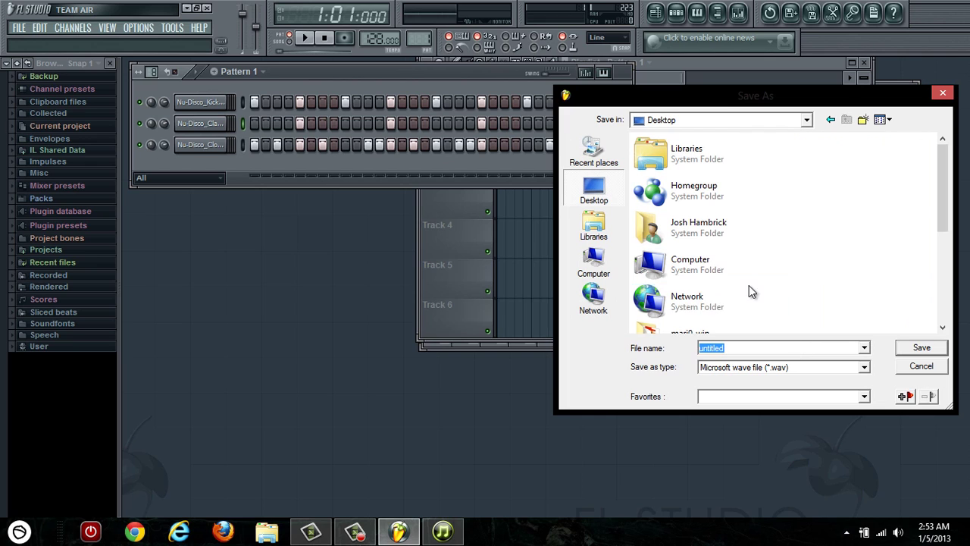
scroll(723, 307, "down", 3)
scroll(726, 307, "up", 1)
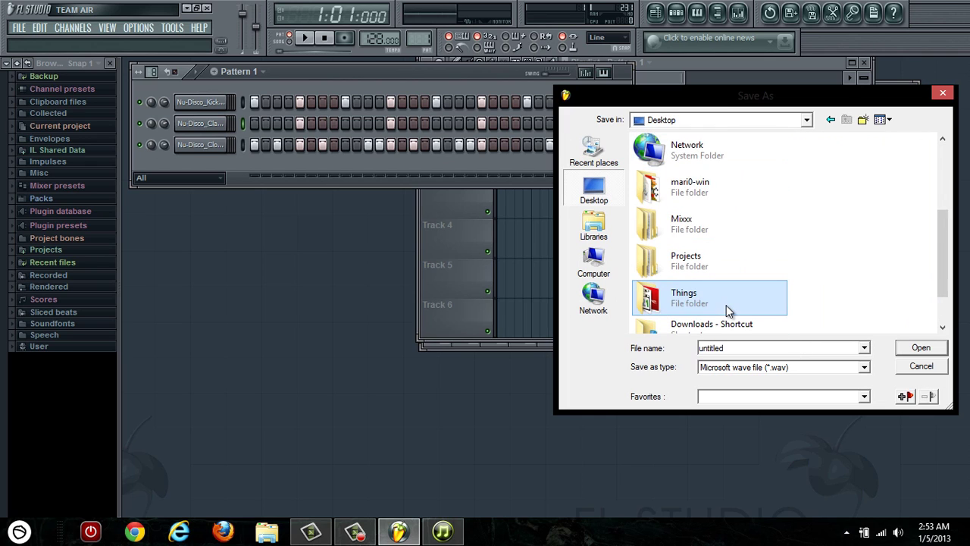
scroll(726, 307, "down", 1)
Name the exported file HouseLoop1_FL and render it as a 16Bit int WAV.
left_click(731, 319)
left_click(783, 350)
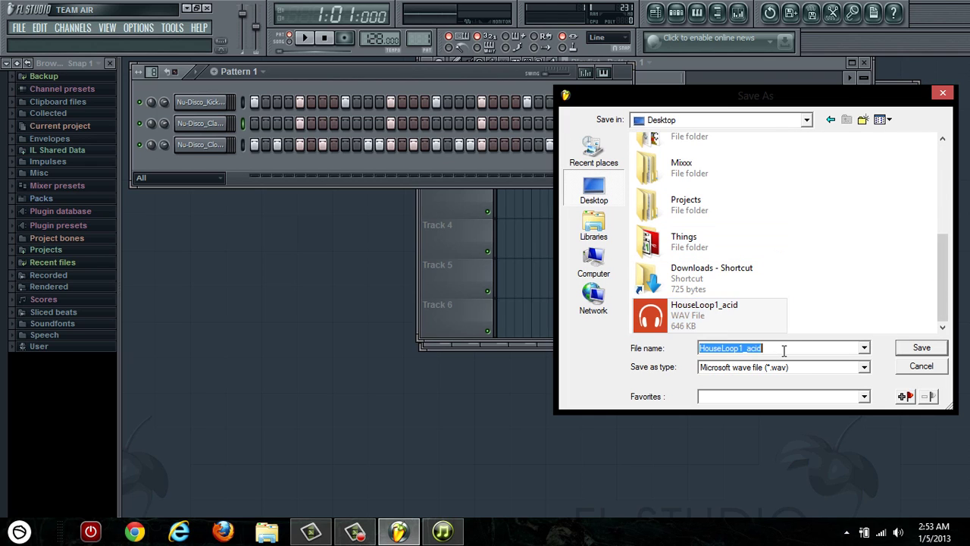
left_click(784, 350)
key("BackSpace")
key("BackSpace")
key("BackSpace")
key("BackSpace")
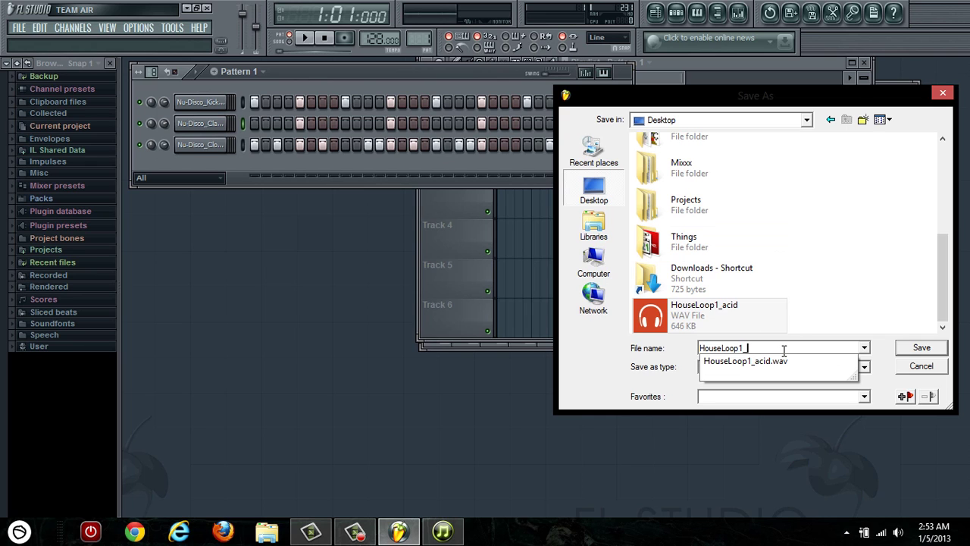
type("FL")
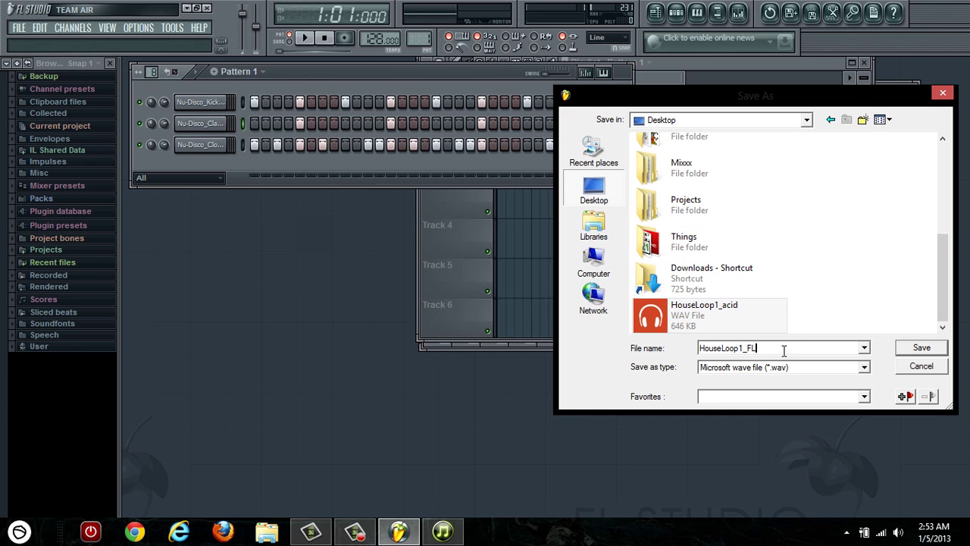
left_click(921, 348)
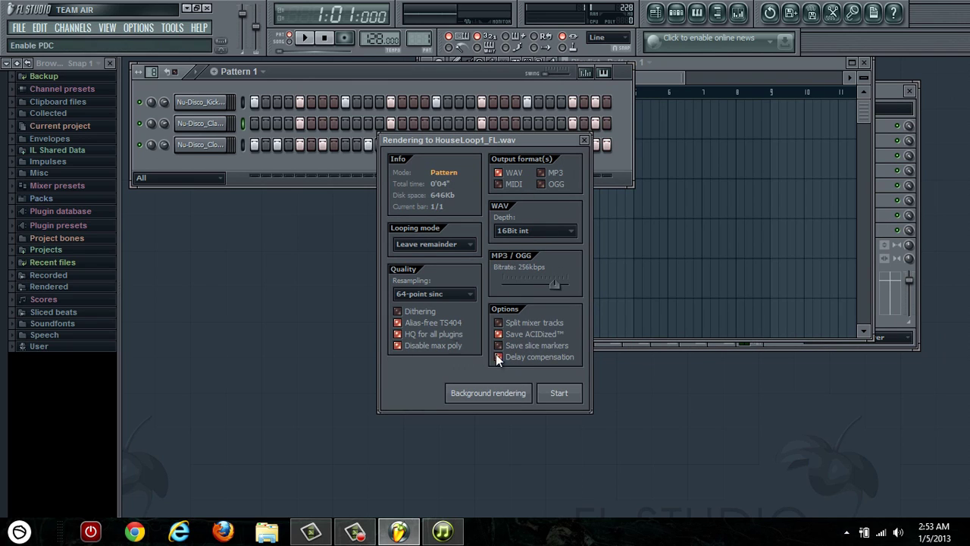
left_click(564, 394)
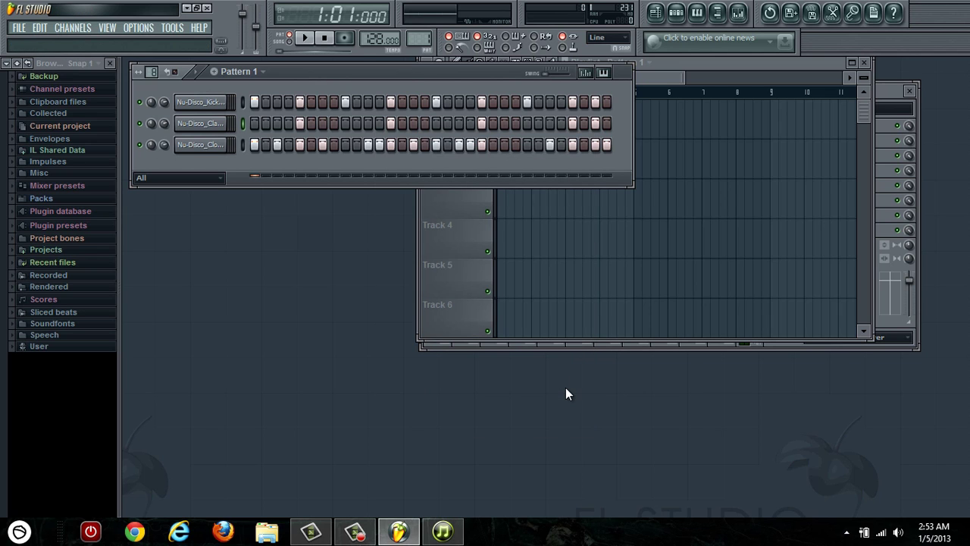
Switch to ACID Music Studio, refresh the Desktop file list and place HouseLoop1_FL at bar 1 on a new track 7.
left_click(401, 533)
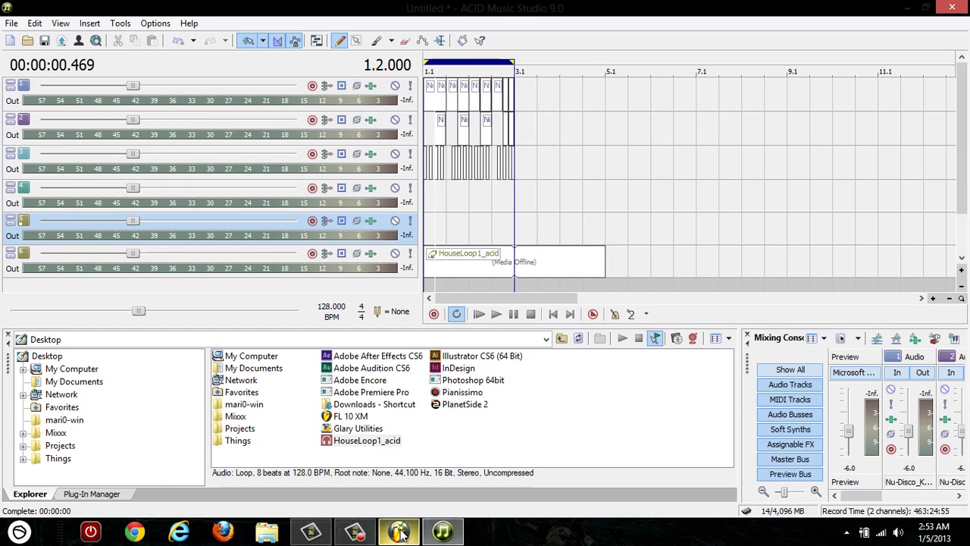
left_click(583, 340)
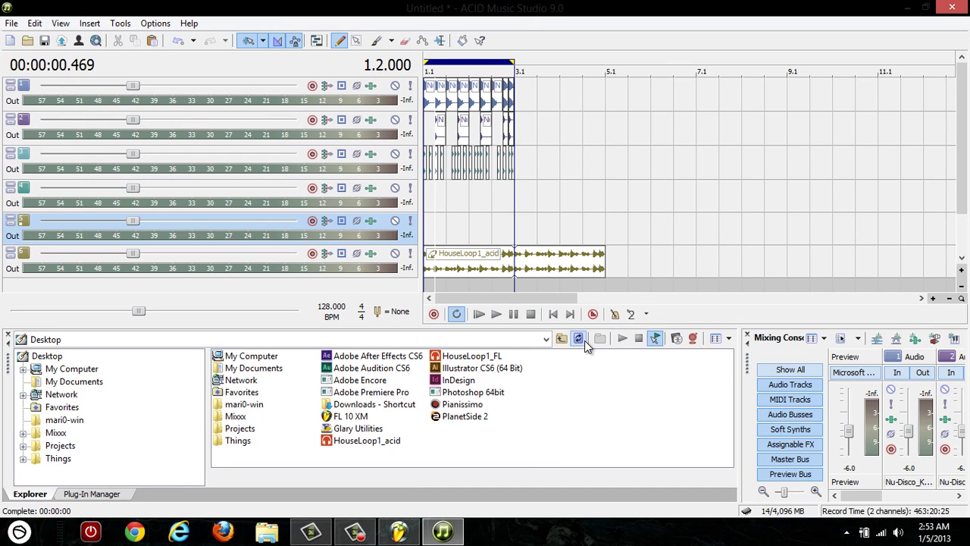
double_click(495, 356)
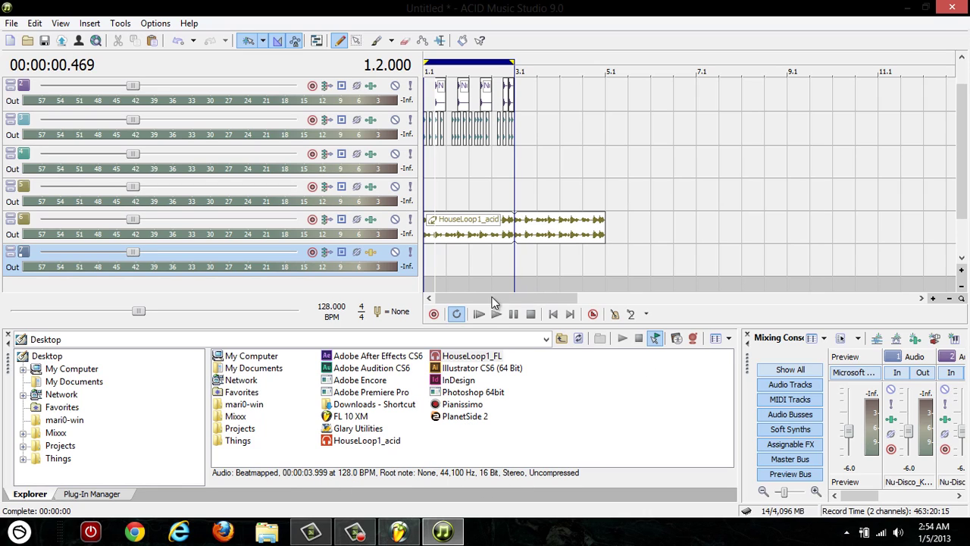
left_click(439, 259)
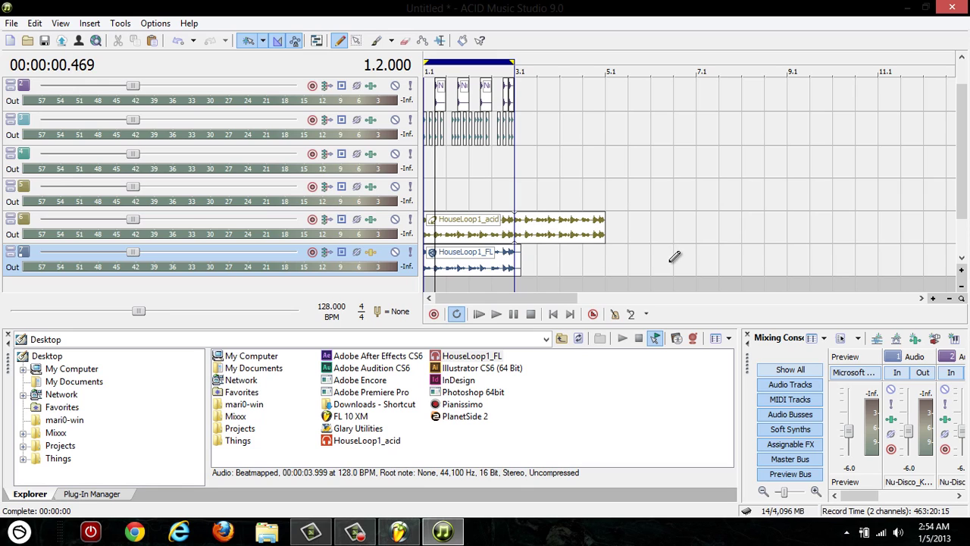
Fit the HouseLoop1_FL clip to end at bar 3 and repeat it from bar 3 to bar 5 on track 7.
left_click(459, 275)
scroll(519, 282, "up", 2)
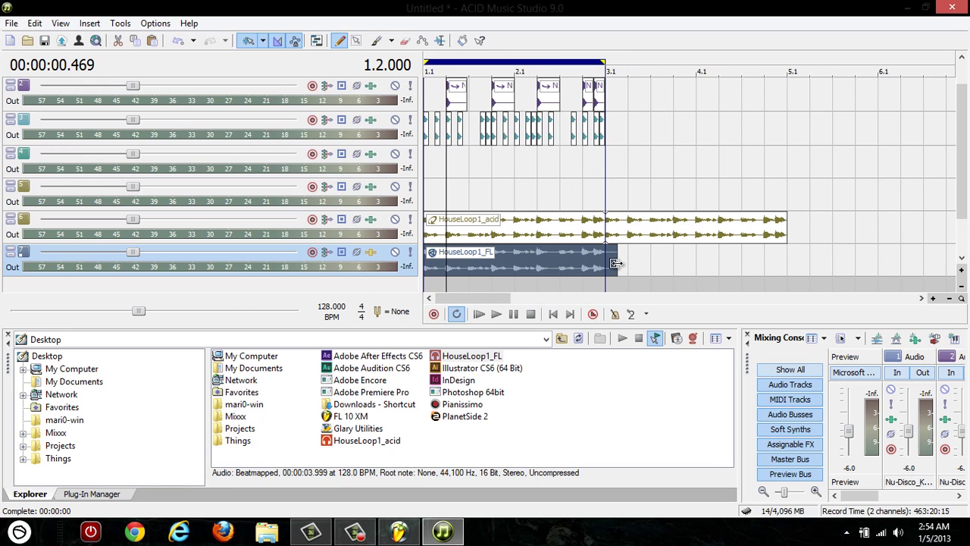
mouse_move(618, 263)
left_mouse_down()
mouse_move(599, 265)
mouse_move(857, 266)
mouse_move(801, 266)
left_mouse_up()
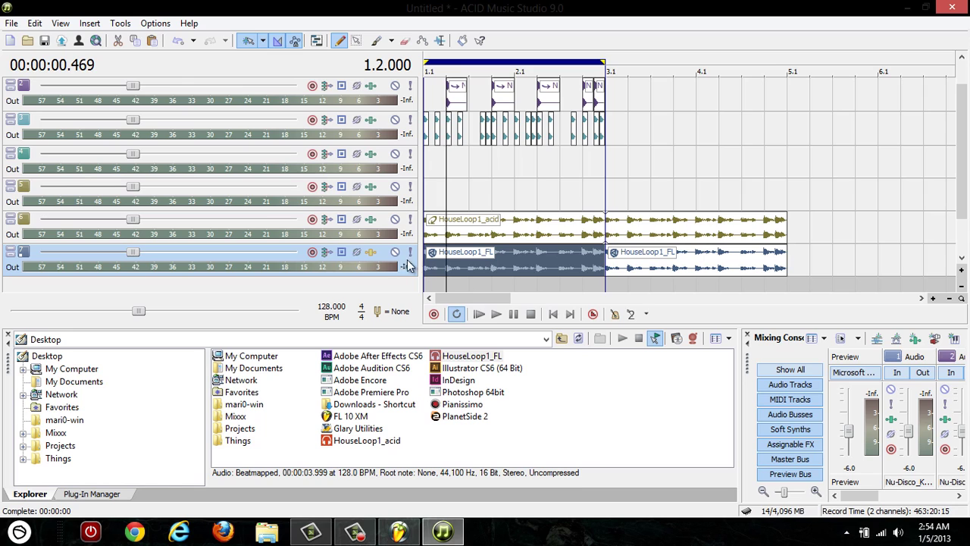
Solo and play the HouseLoop1_FL track, add the HouseLoop1_acid track to the solo for comparison, and stop playback.
left_click(410, 251)
left_click(482, 315)
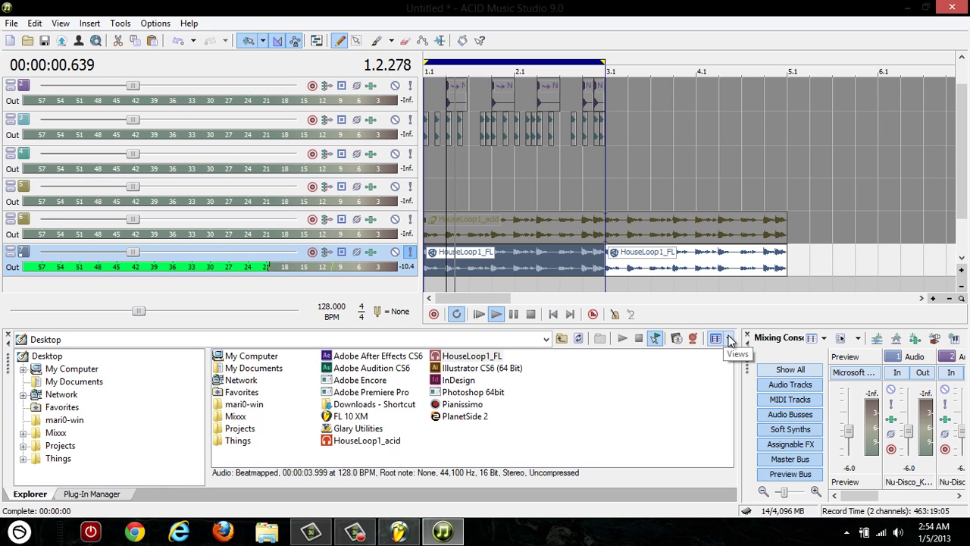
left_click(410, 220)
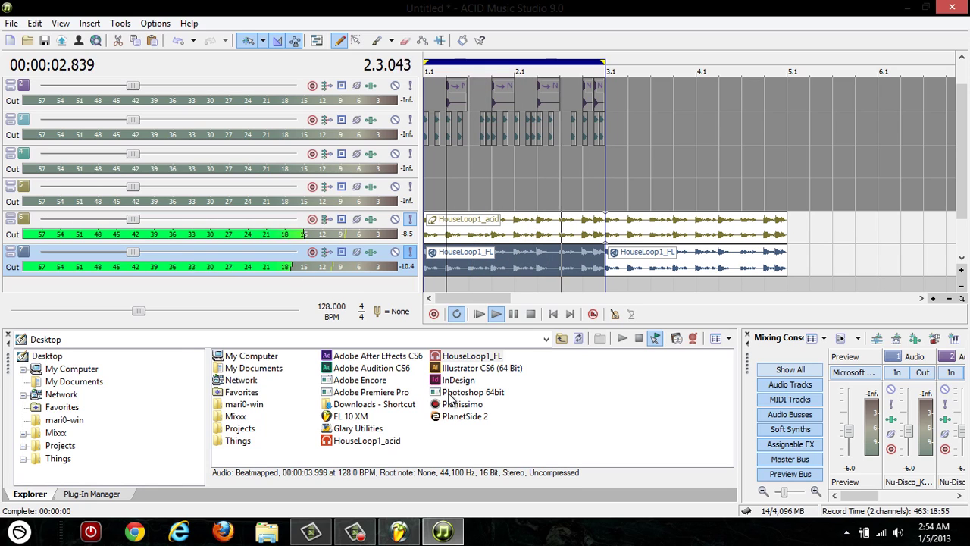
left_click(532, 314)
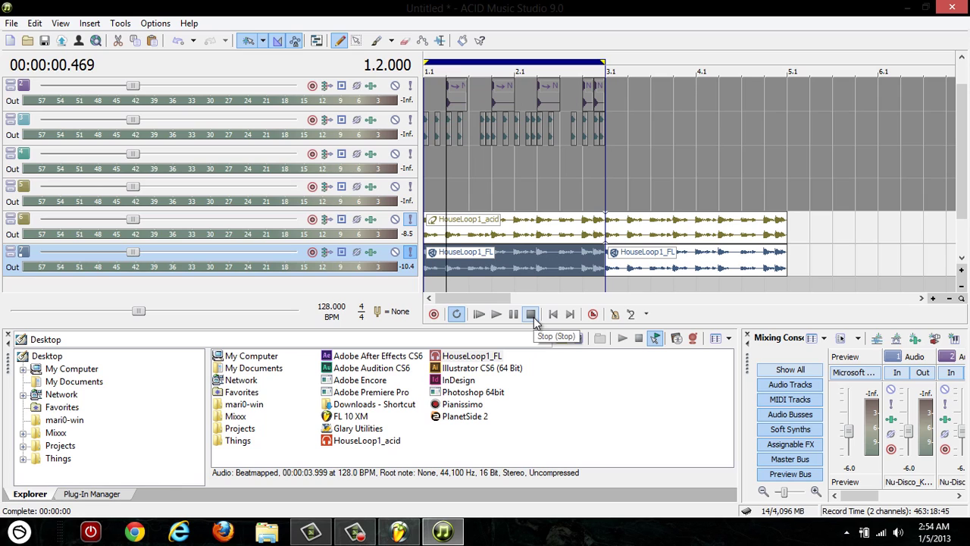
Switch to FL Studio, mute the third channel (Nu-Disco_Clo...) and play the pattern with only kick and clap before stopping.
left_click(419, 529)
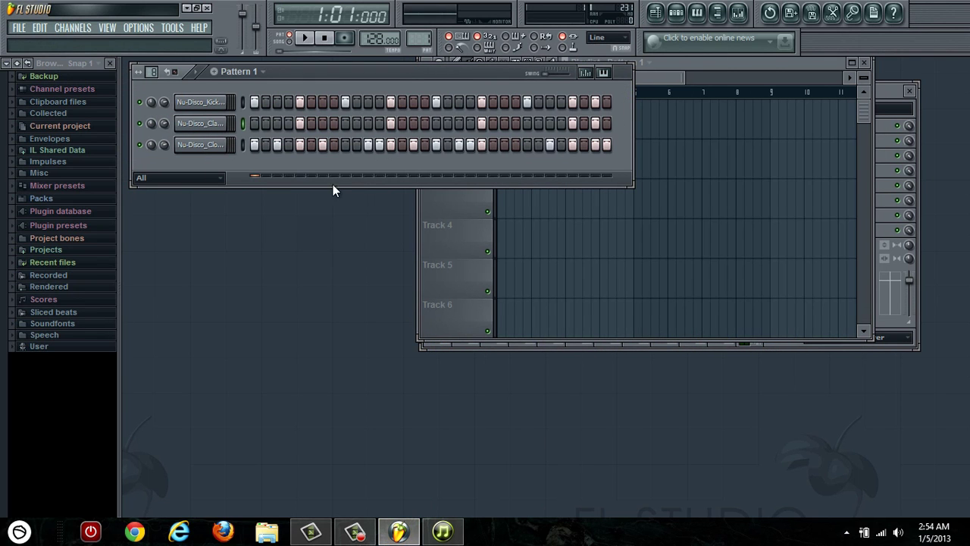
left_click(141, 144)
left_click(306, 41)
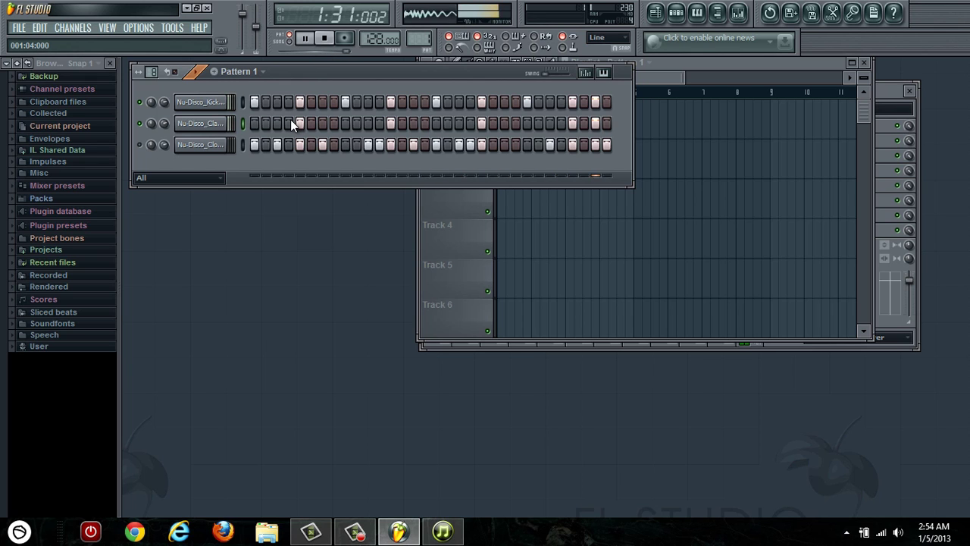
left_click(324, 38)
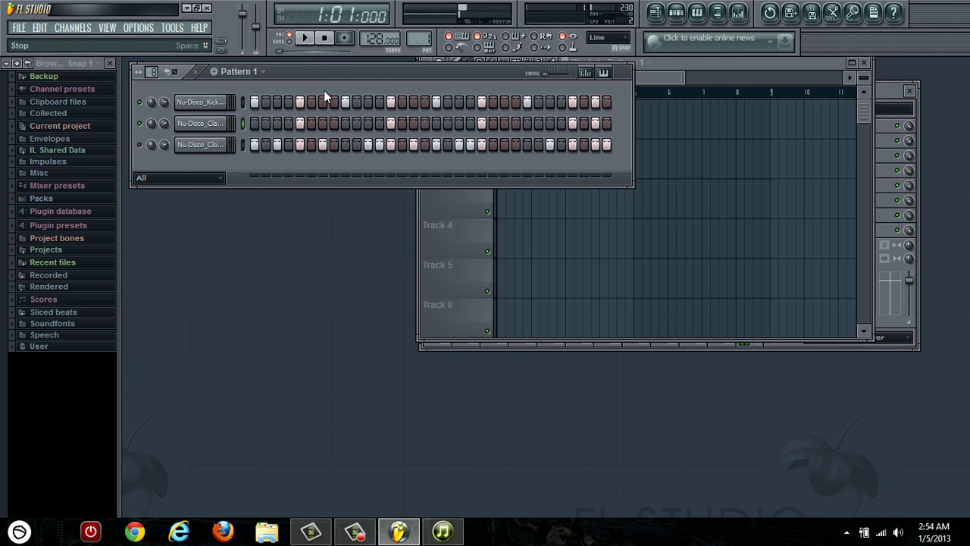
Return to ACID Music Studio, turn off solo on tracks 6 and 7 and mute both loop tracks.
left_click(440, 534)
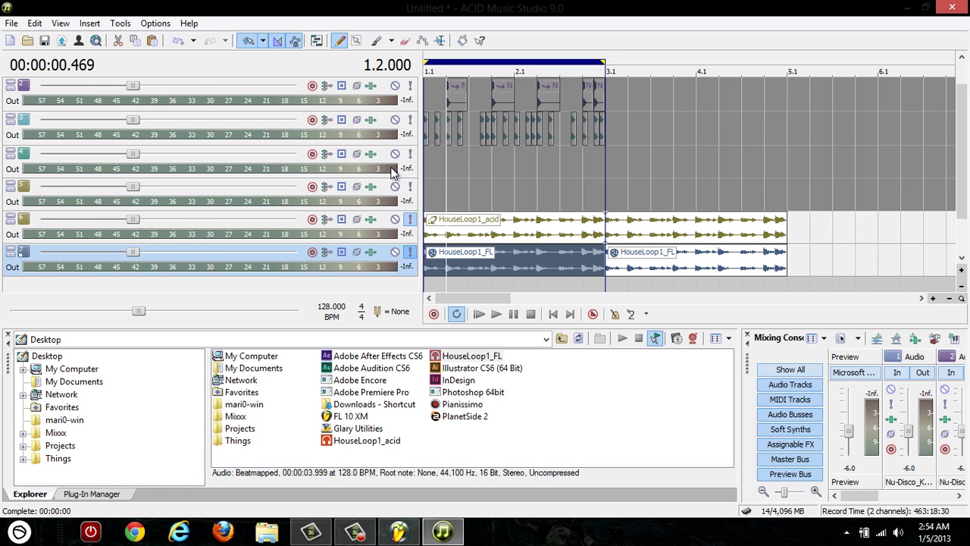
left_click(410, 219)
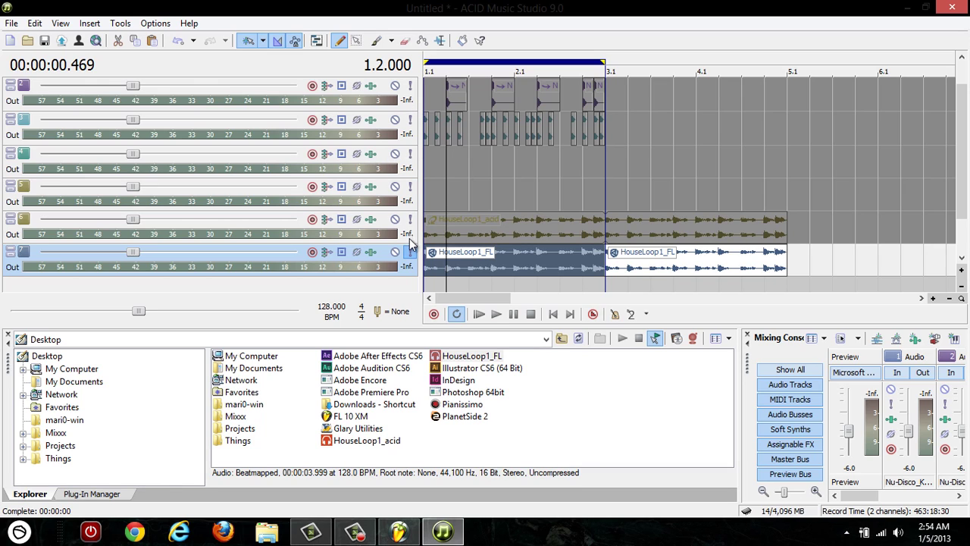
left_click(410, 253)
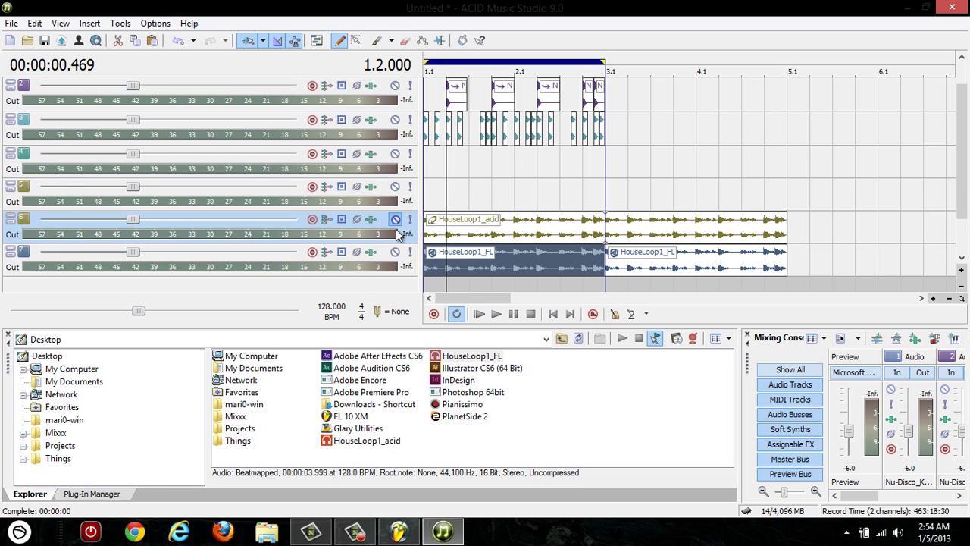
left_click(395, 221)
left_click(395, 252)
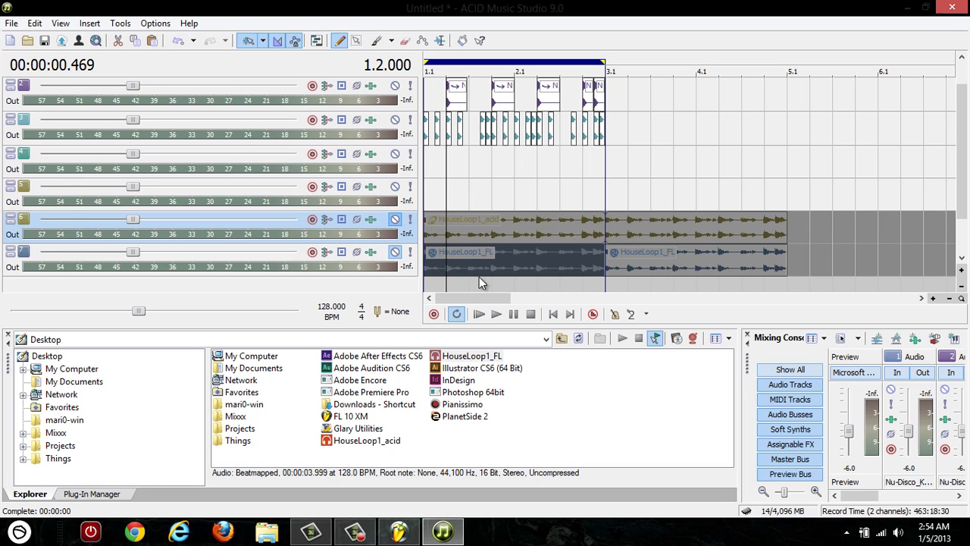
Solo tracks 1 and 2 to play only the kick and clap, stop playback and clear both solos.
left_click(962, 79)
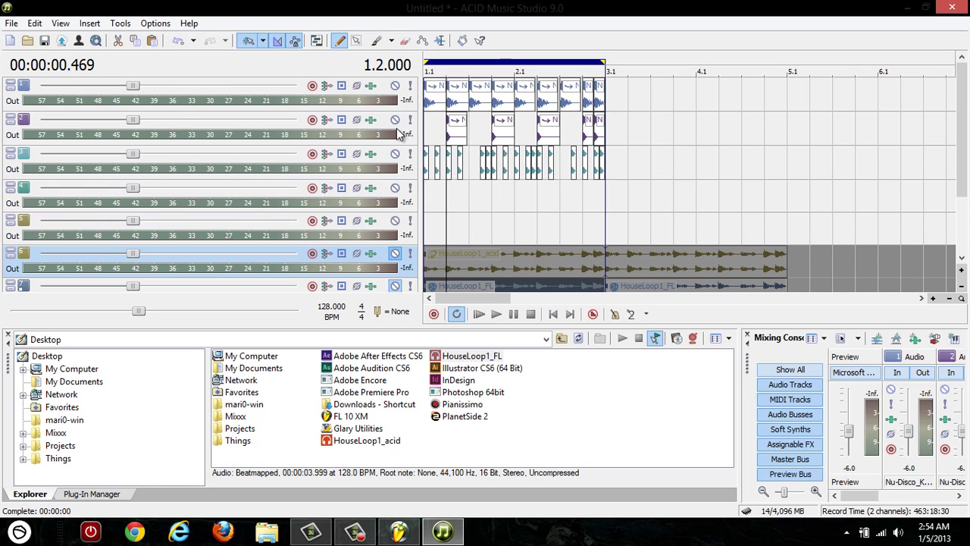
left_click(410, 85)
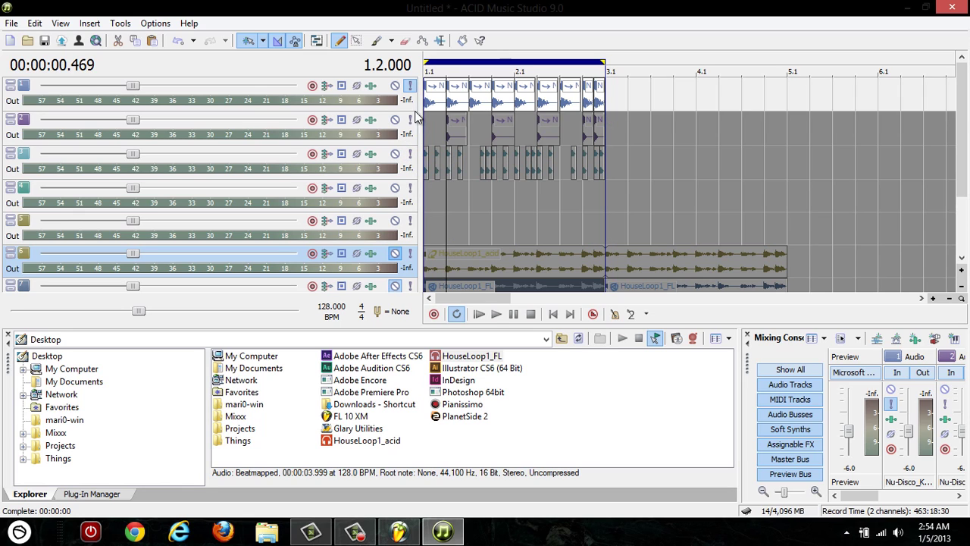
left_click(410, 120)
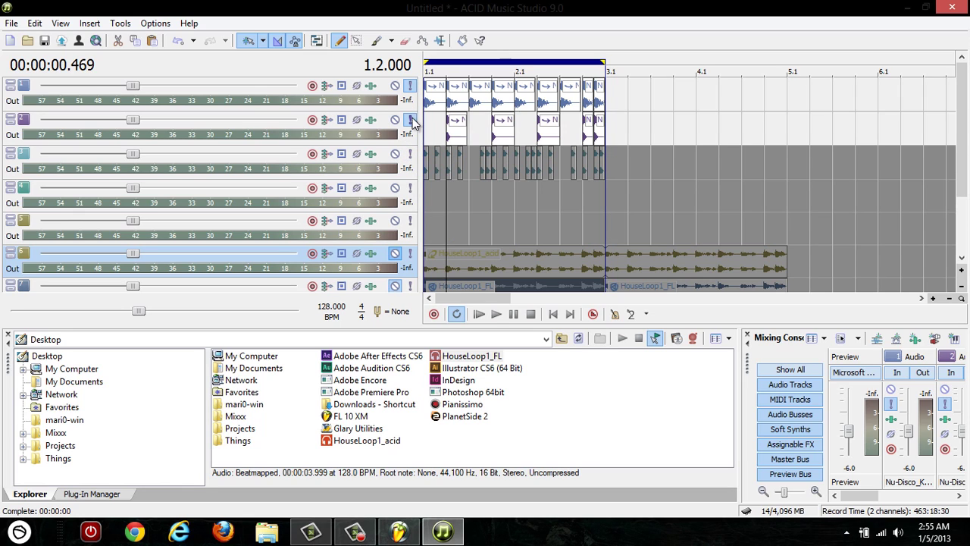
left_click(495, 314)
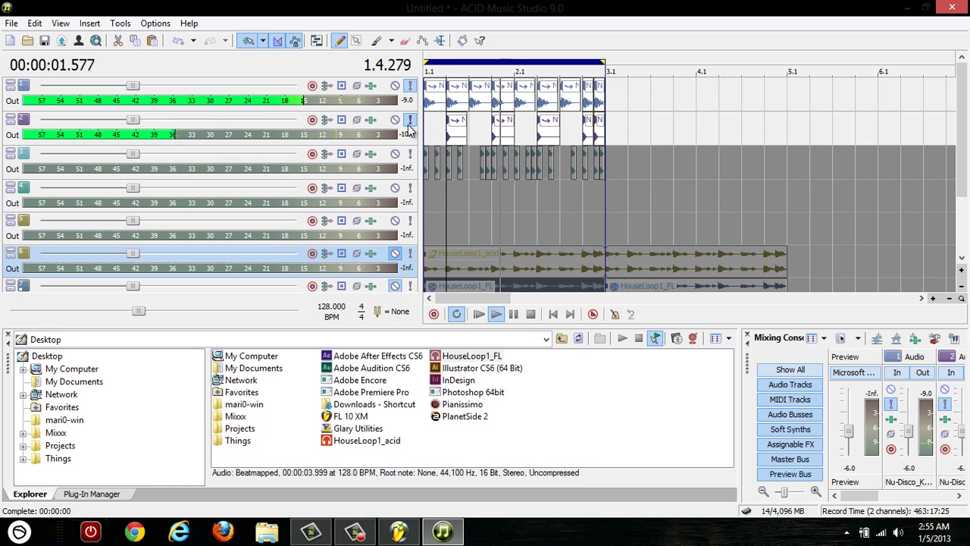
left_click(531, 319)
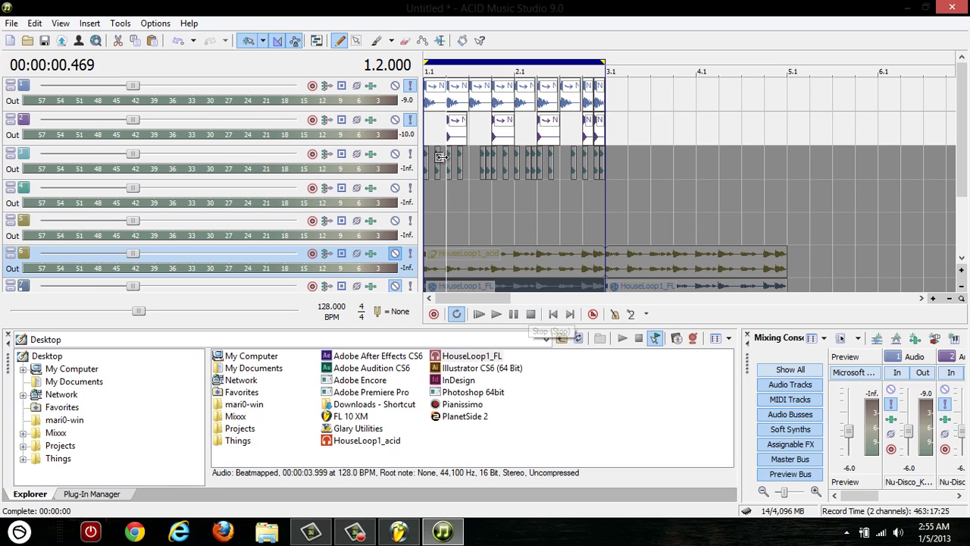
left_click(409, 119)
left_click(409, 85)
Demonstrate muting by switching track 3's mute on and off, and unmute loop tracks 6 and 7.
left_click(394, 154)
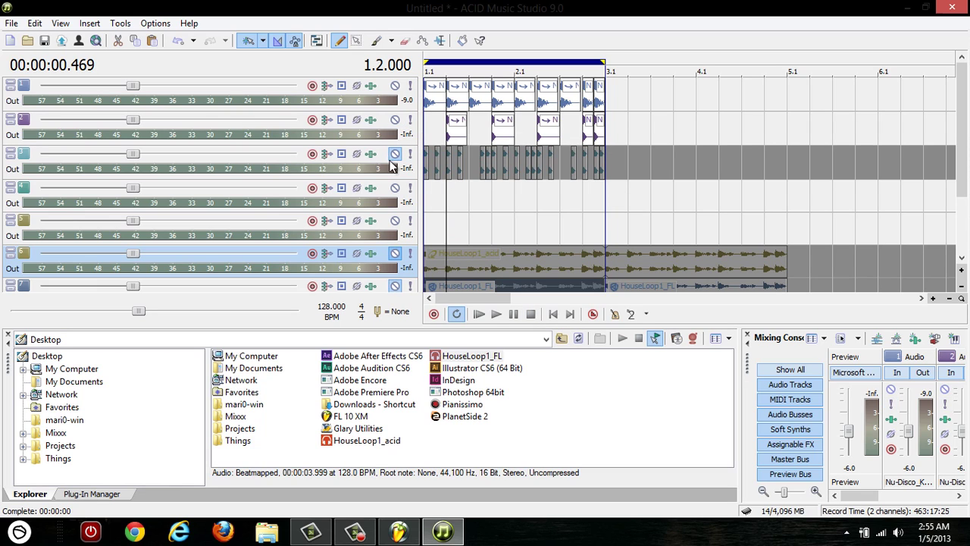
left_click(395, 154)
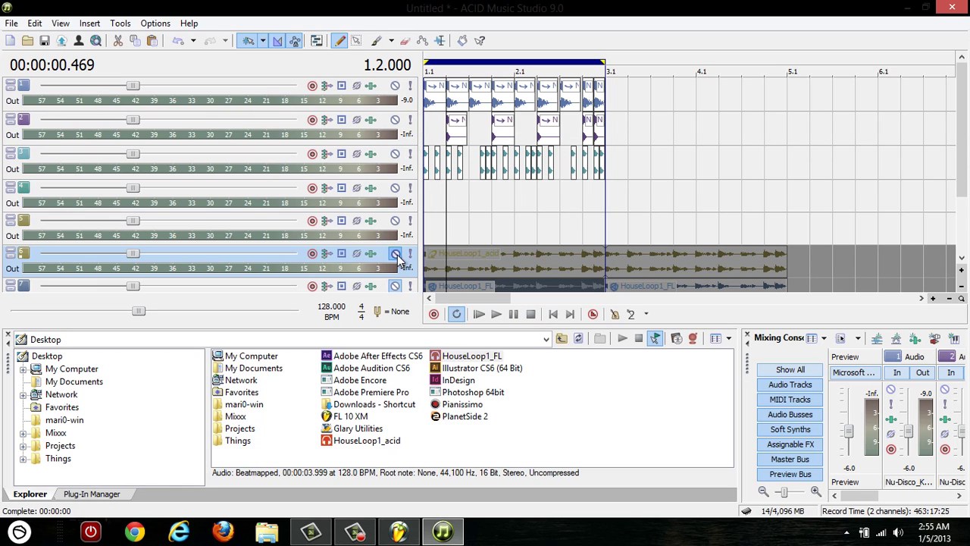
left_click(395, 253)
left_click(394, 286)
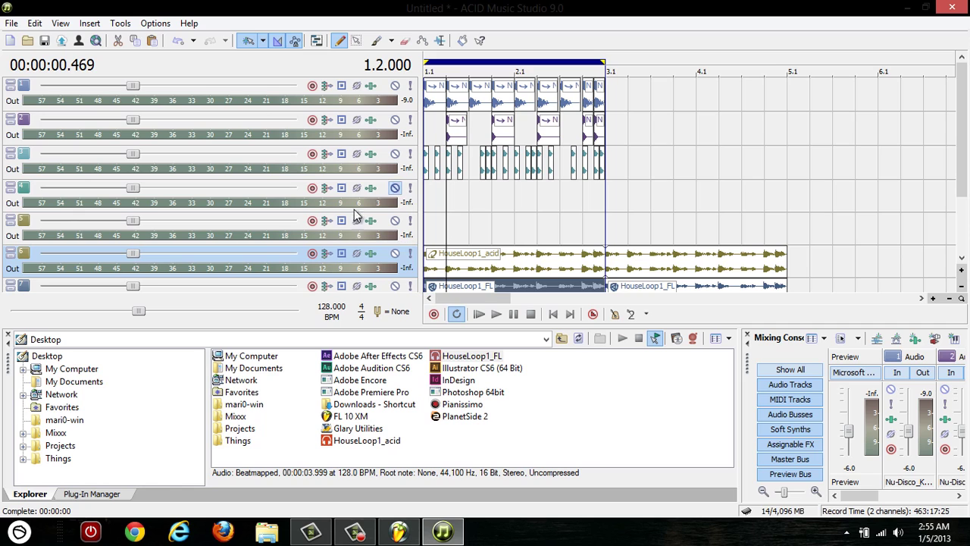
View the ACID FX plug-in settings of the Nu-Disco_Kick02 track, close them, and briefly show FL Studio before returning to ACID Music Studio.
left_click(371, 86)
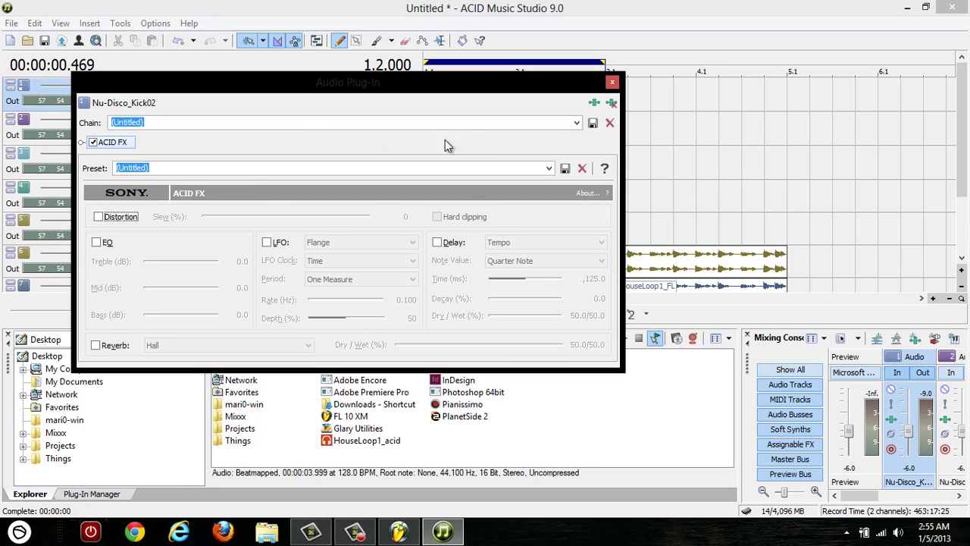
left_click(612, 81)
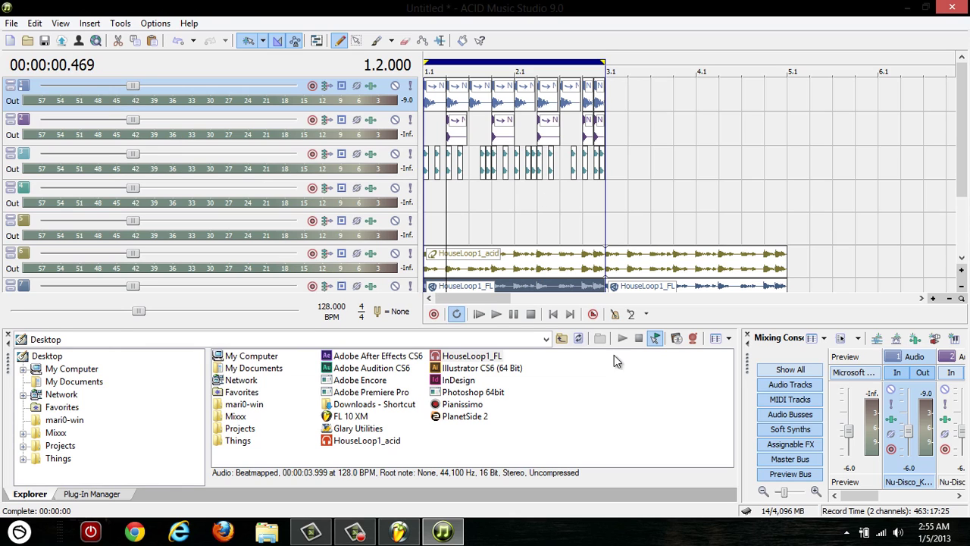
left_click(402, 534)
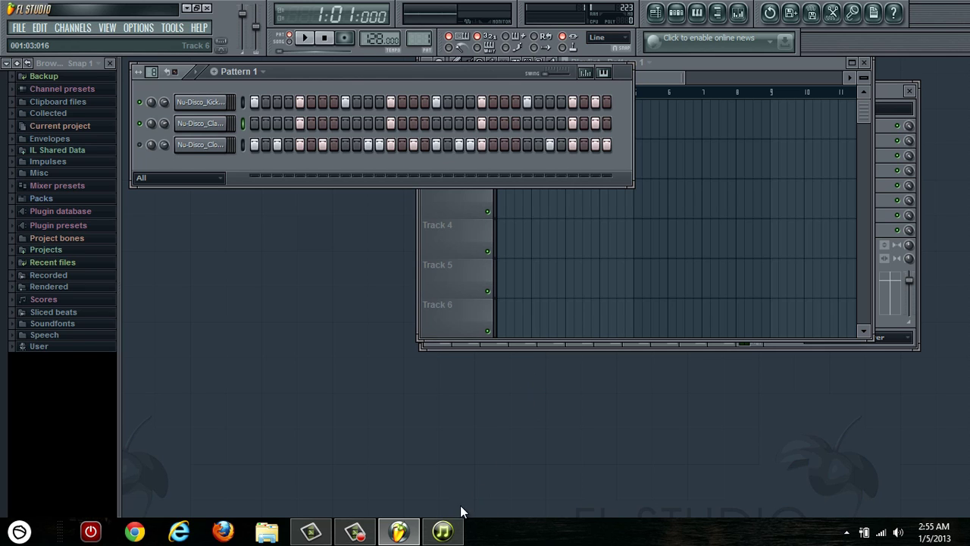
mouse_move(442, 531)
left_click(441, 460)
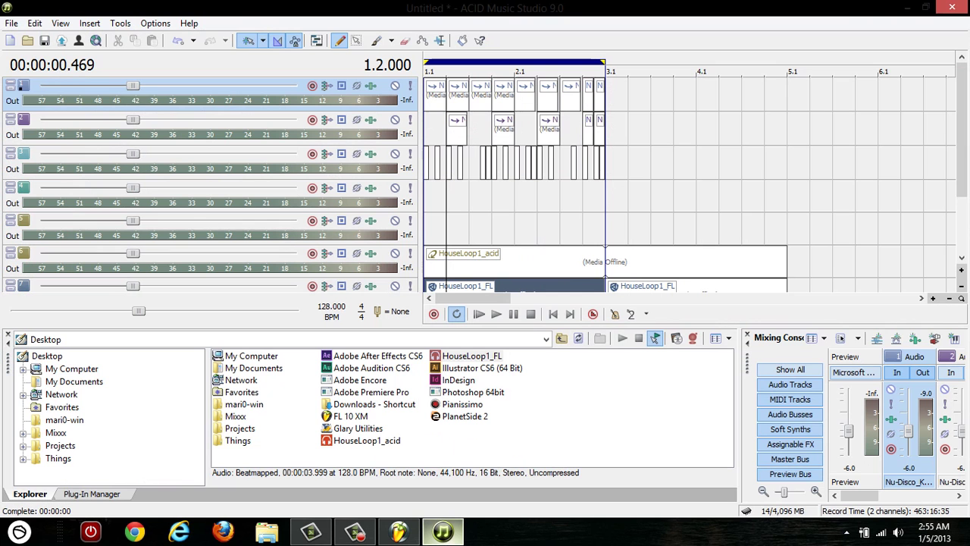